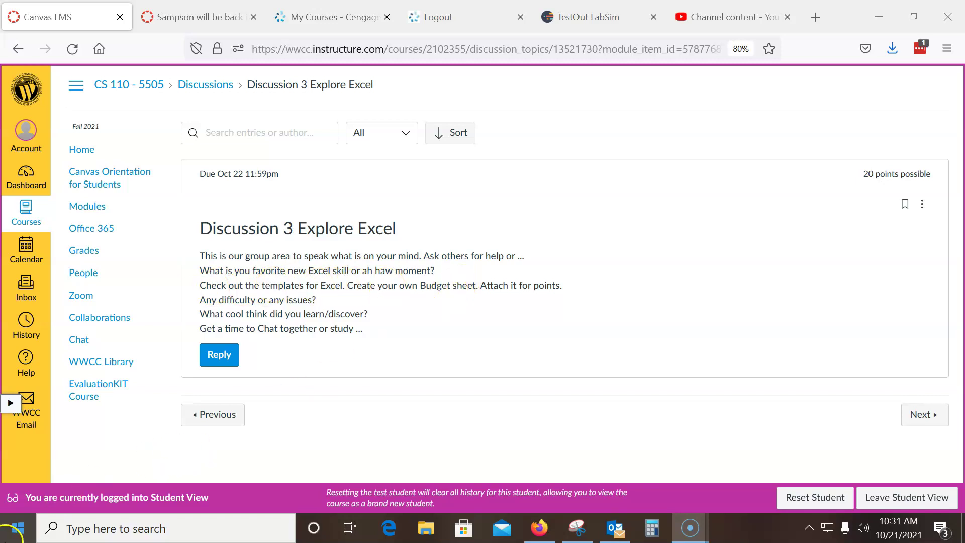
Step: Launch Excel through a Start menu search for 'Excel' and open a blank workbook
{"action": "left_click", "coordinate": [18, 528]}
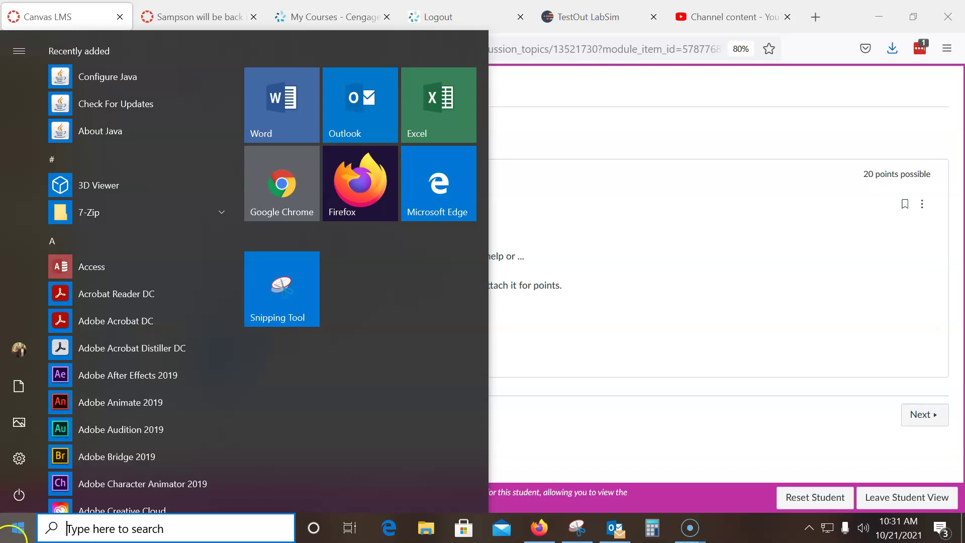
{"action": "type", "text": "Excel"}
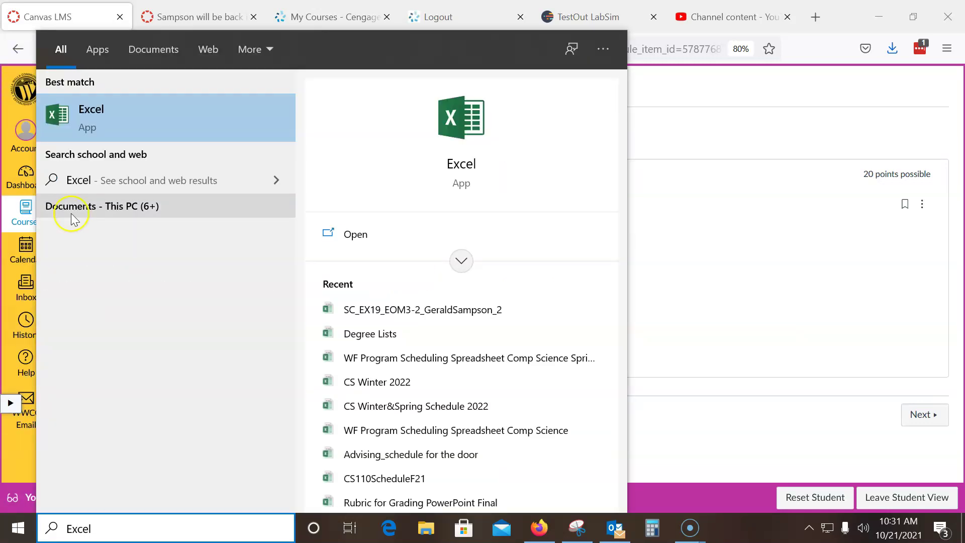
{"action": "left_click", "coordinate": [98, 130]}
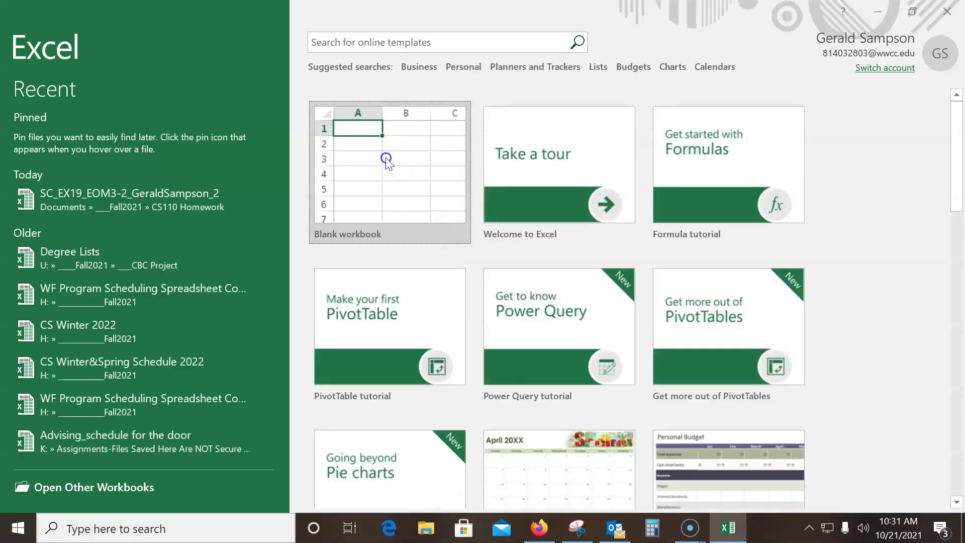
{"action": "left_click", "coordinate": [386, 160]}
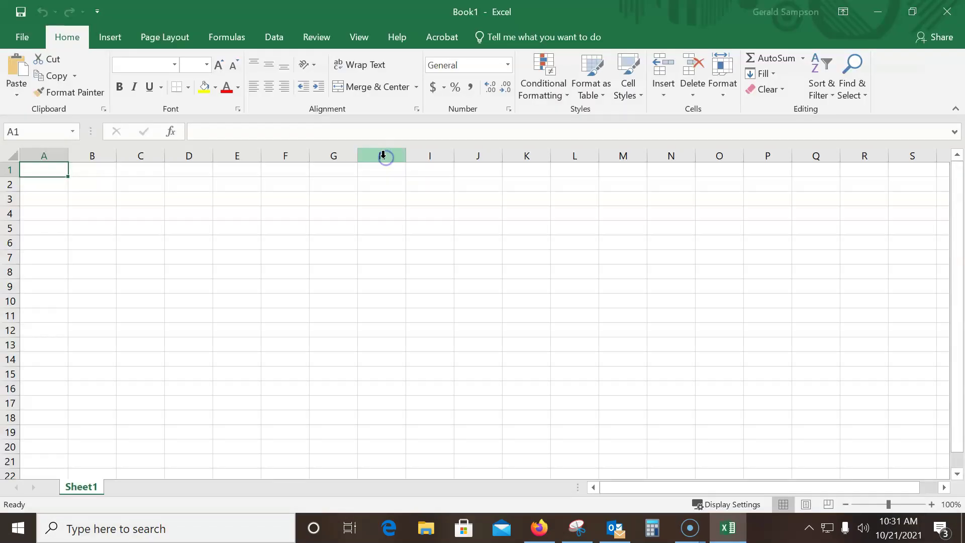
Step: Search the Personal online templates for 'budget'
{"action": "left_click", "coordinate": [10, 39]}
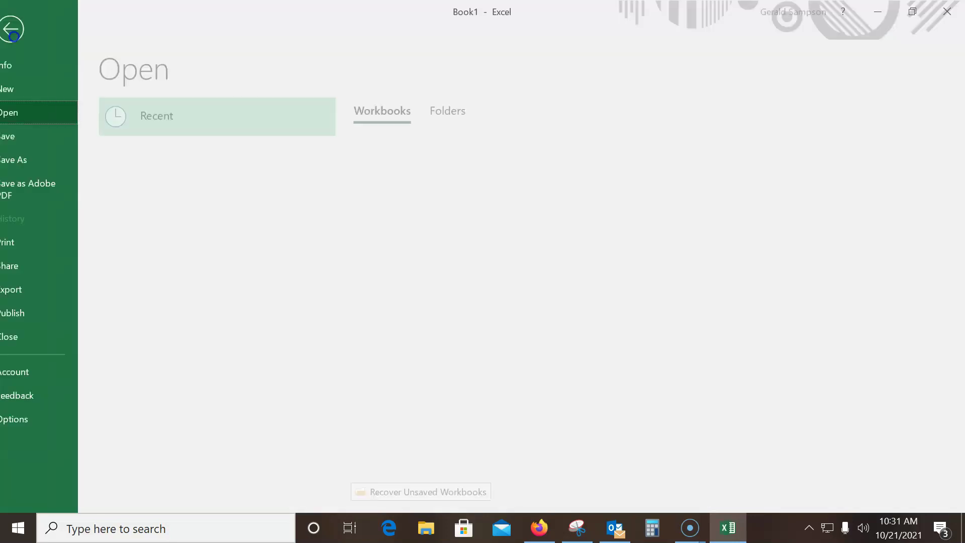
{"action": "left_click", "coordinate": [28, 89]}
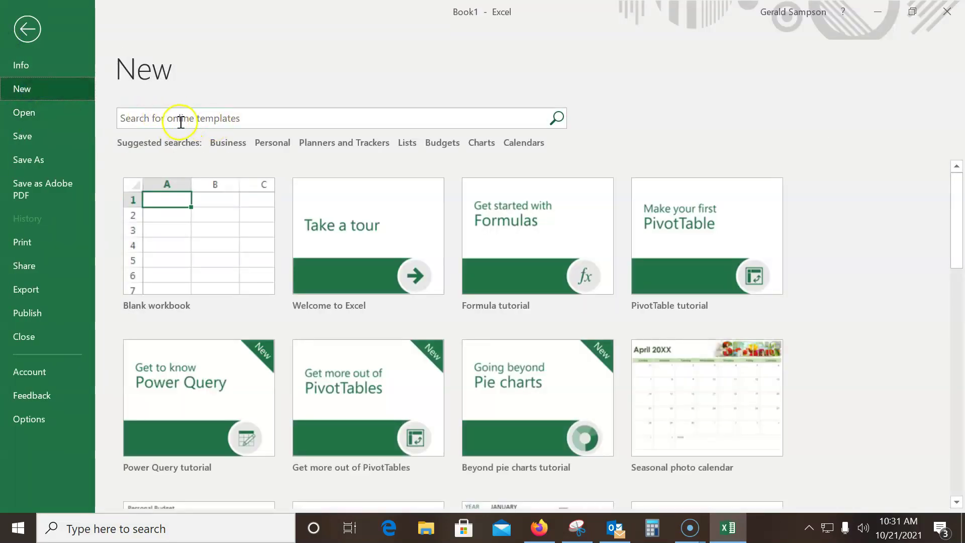
{"action": "left_click", "coordinate": [271, 144]}
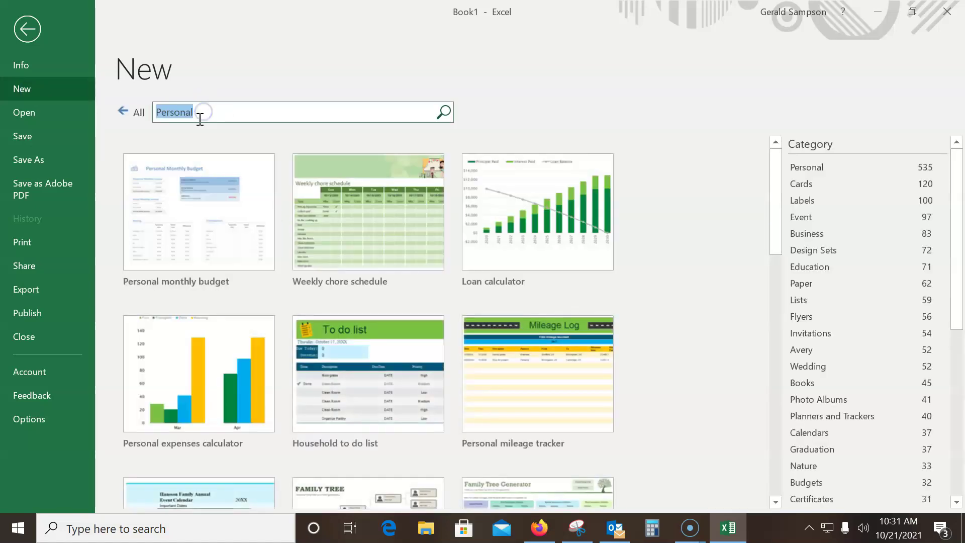
{"action": "type", "text": "budget"}
{"action": "key", "text": "Return"}
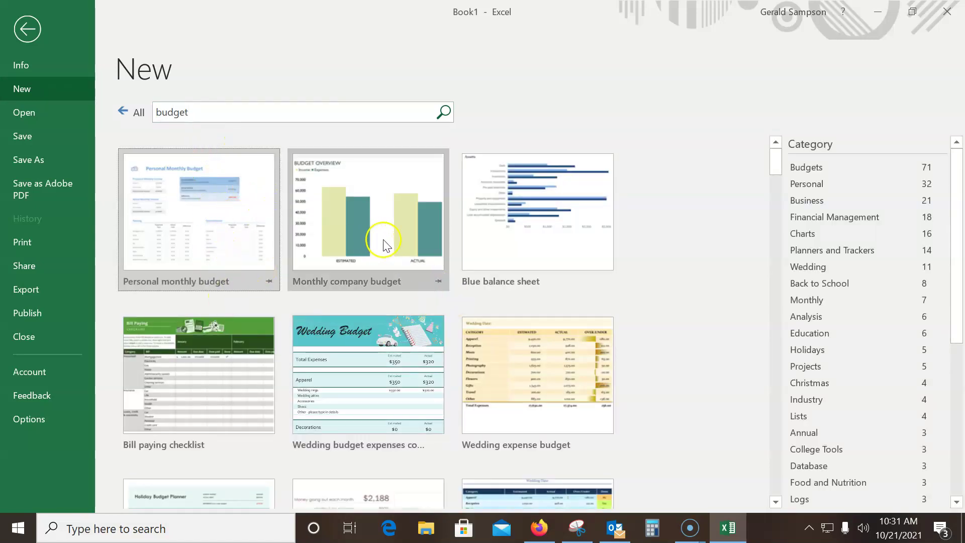
Step: Pick the Personal monthly budget template from the search results
{"action": "scroll", "coordinate": [518, 257], "scroll_direction": "down", "scroll_amount": 3}
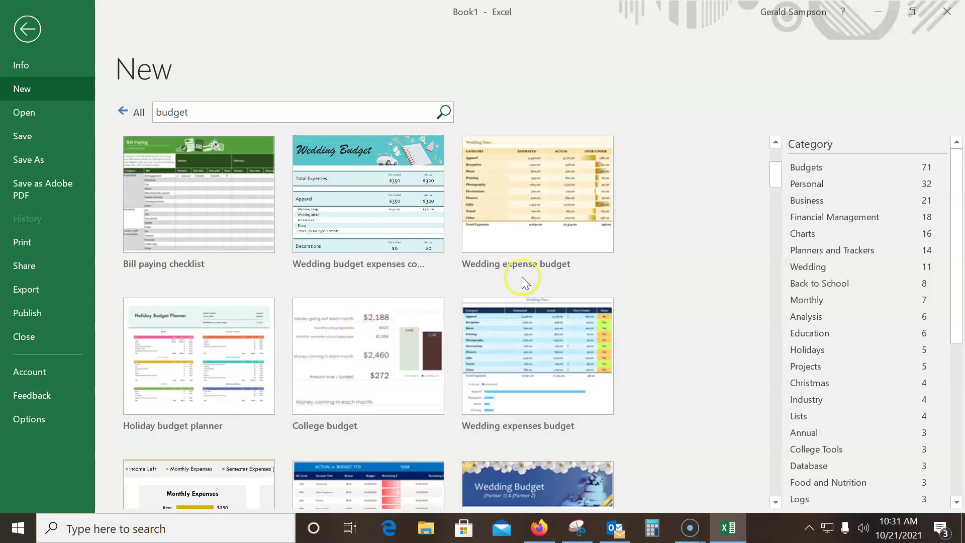
{"action": "scroll", "coordinate": [345, 291], "scroll_direction": "down", "scroll_amount": 5}
{"action": "scroll", "coordinate": [299, 301], "scroll_direction": "up", "scroll_amount": 4}
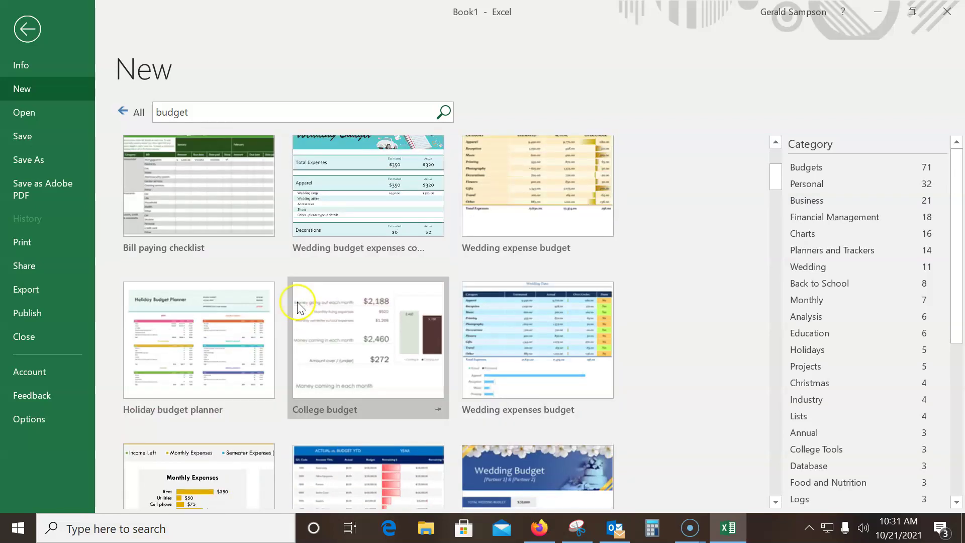
{"action": "scroll", "coordinate": [297, 301], "scroll_direction": "up", "scroll_amount": 3}
{"action": "scroll", "coordinate": [216, 327], "scroll_direction": "up", "scroll_amount": 1}
{"action": "left_click", "coordinate": [185, 233]}
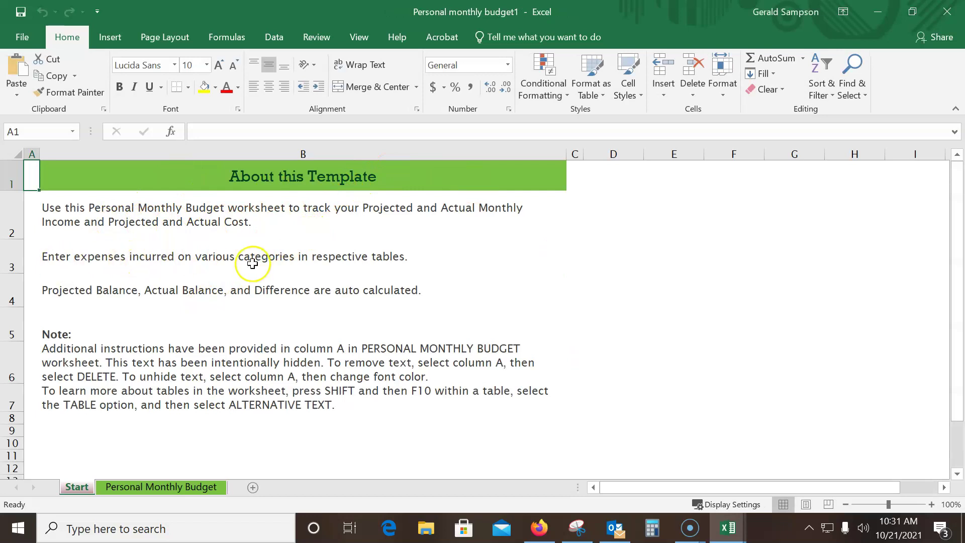
Step: Scroll through the About this Template sheet of the new budget workbook
{"action": "scroll", "coordinate": [237, 286], "scroll_direction": "down", "scroll_amount": 2}
{"action": "scroll", "coordinate": [205, 347], "scroll_direction": "up", "scroll_amount": 2}
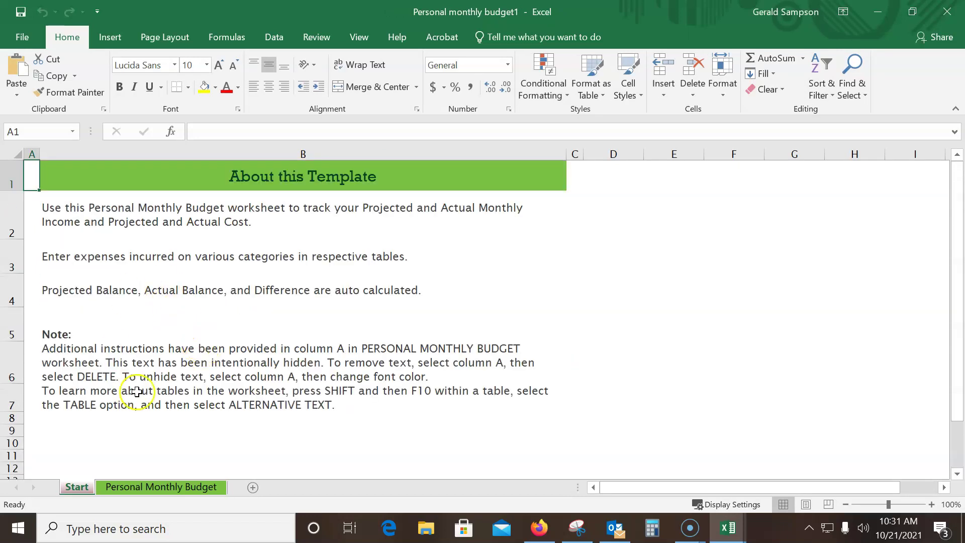
Step: On the Personal Monthly Budget sheet, set projected Income 1 to 3900 and projected Extra income to 0
{"action": "left_click", "coordinate": [146, 487]}
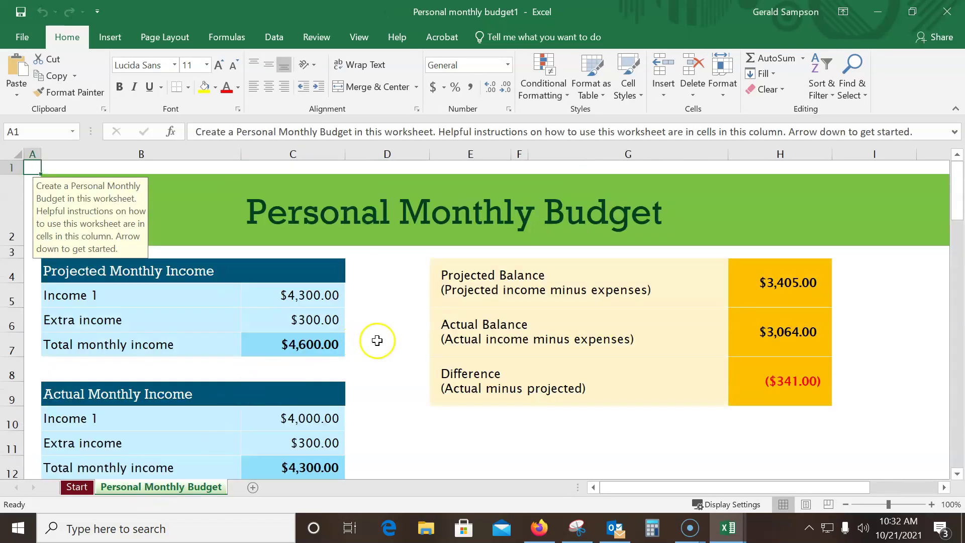
{"action": "left_click", "coordinate": [307, 294]}
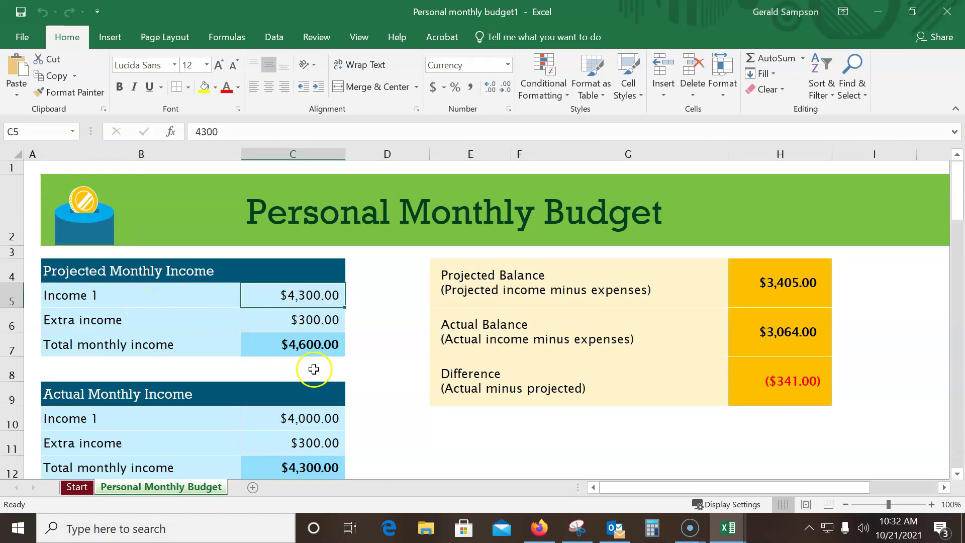
{"action": "type", "text": "3"}
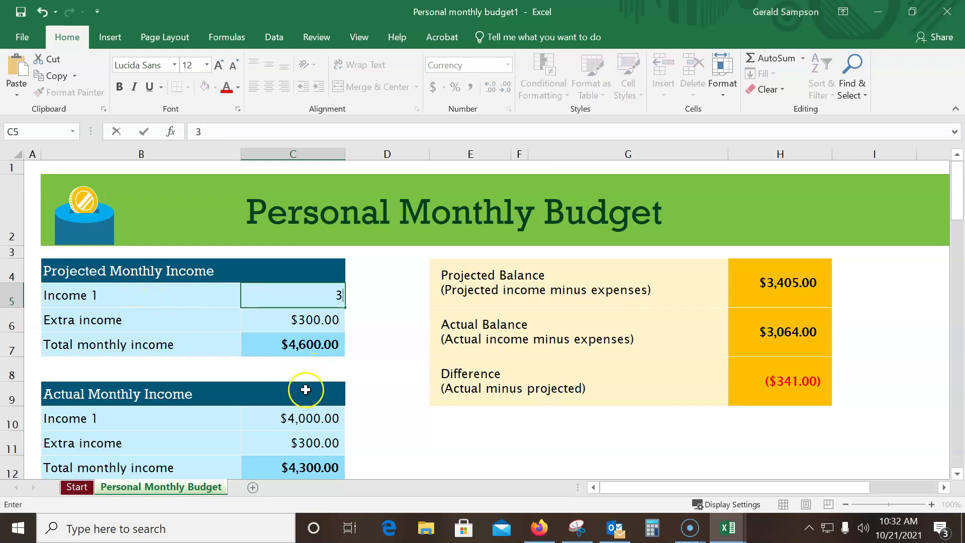
{"action": "type", "text": "900"}
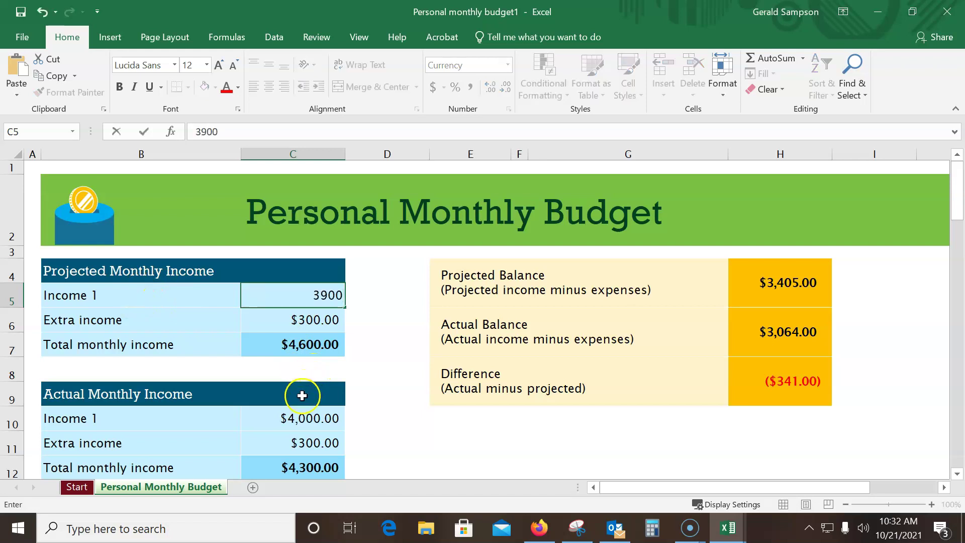
{"action": "left_click", "coordinate": [301, 318]}
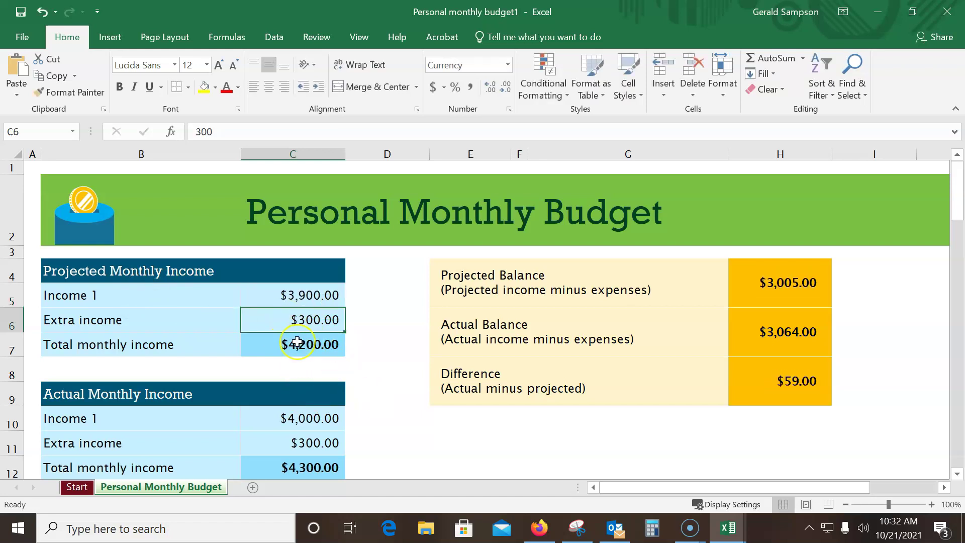
{"action": "type", "text": "0"}
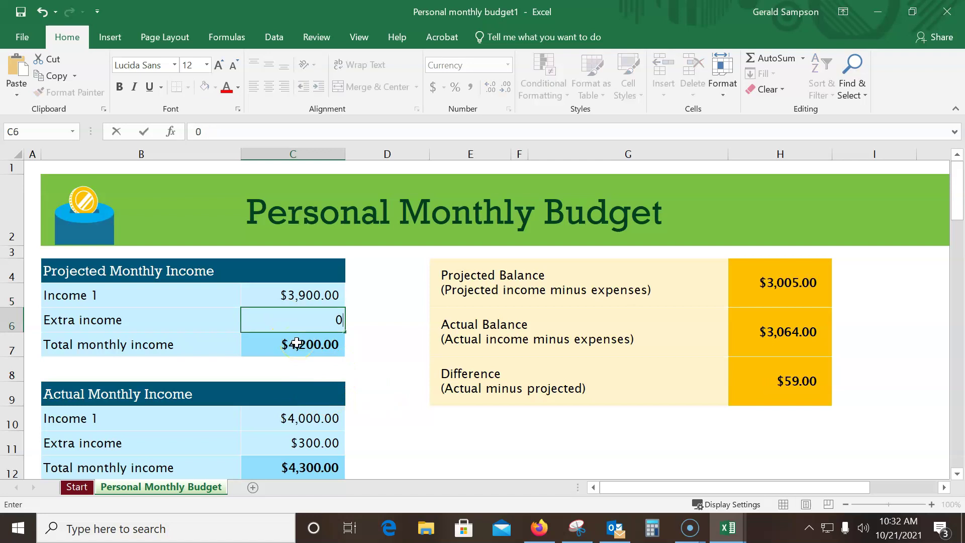
{"action": "left_click", "coordinate": [381, 350]}
{"action": "scroll", "coordinate": [274, 378], "scroll_direction": "down", "scroll_amount": 3}
{"action": "scroll", "coordinate": [289, 330], "scroll_direction": "up", "scroll_amount": 2}
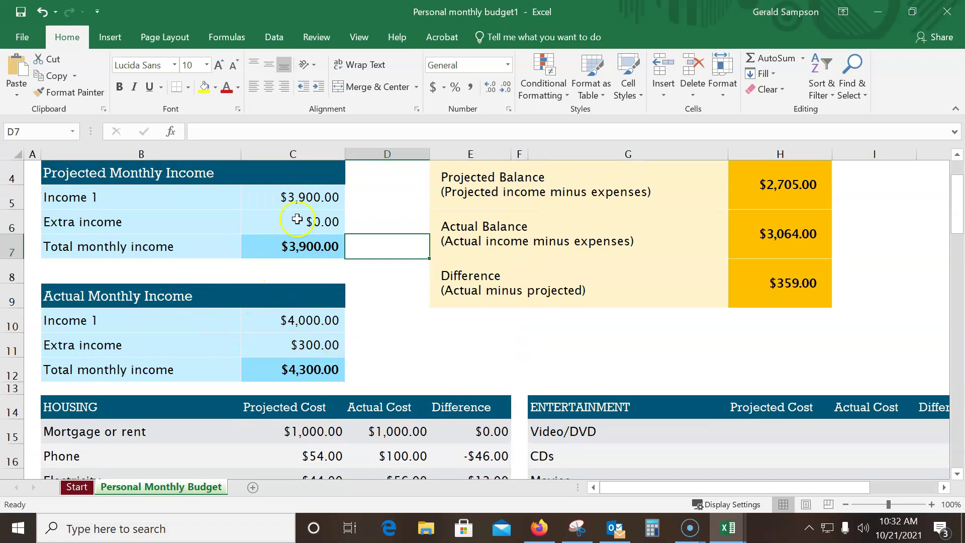
Step: Set actual Income 1 to 3900 and actual Extra income to 0
{"action": "left_click", "coordinate": [310, 322]}
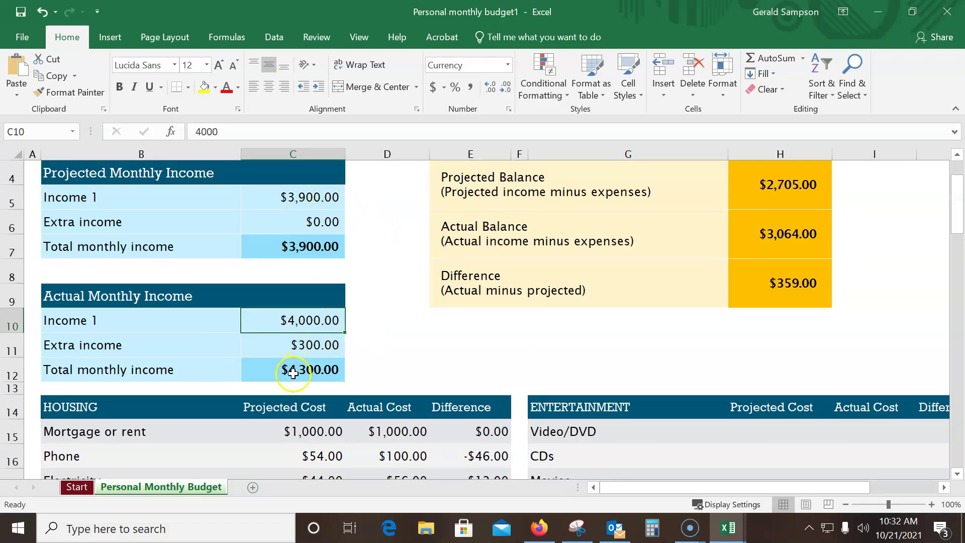
{"action": "type", "text": "3900"}
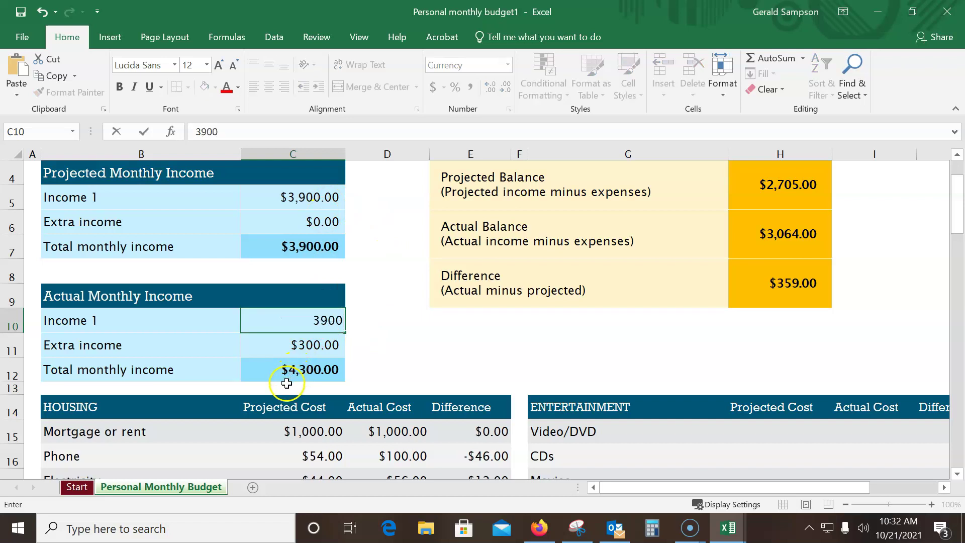
{"action": "left_click", "coordinate": [325, 347]}
{"action": "type", "text": "0"}
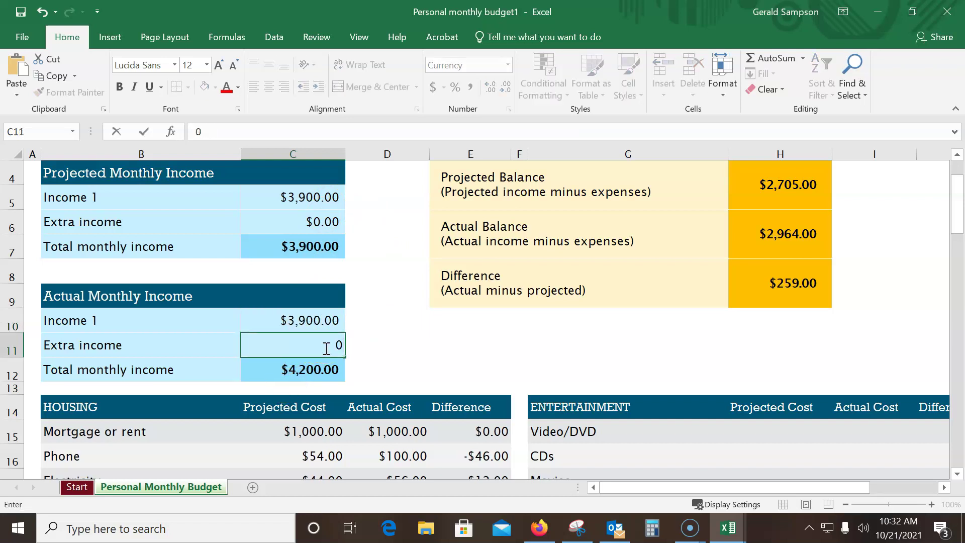
{"action": "left_click", "coordinate": [477, 342]}
{"action": "scroll", "coordinate": [802, 252], "scroll_direction": "up", "scroll_amount": 1}
{"action": "scroll", "coordinate": [803, 252], "scroll_direction": "down", "scroll_amount": 1}
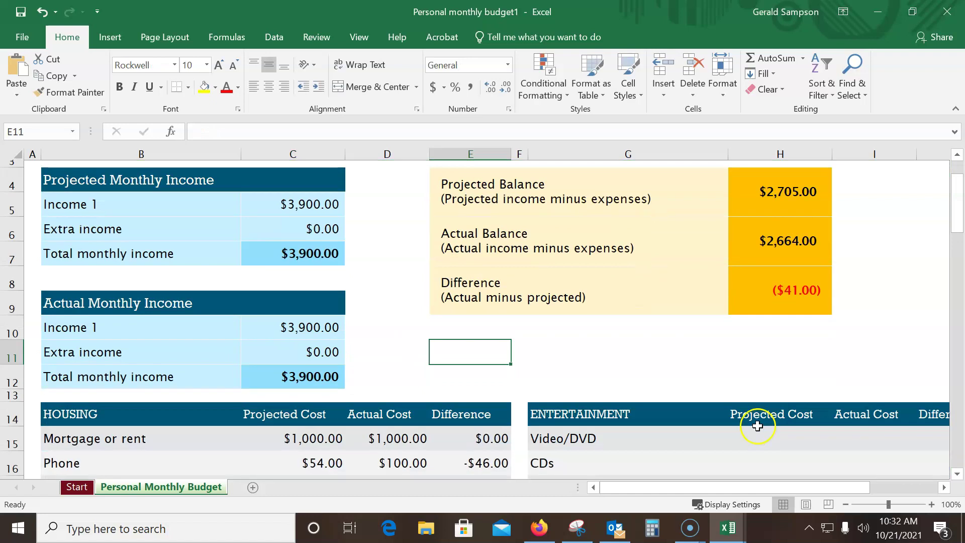
{"action": "scroll", "coordinate": [666, 296], "scroll_direction": "up", "scroll_amount": 1}
{"action": "scroll", "coordinate": [387, 304], "scroll_direction": "down", "scroll_amount": 4}
{"action": "scroll", "coordinate": [352, 271], "scroll_direction": "down", "scroll_amount": 1}
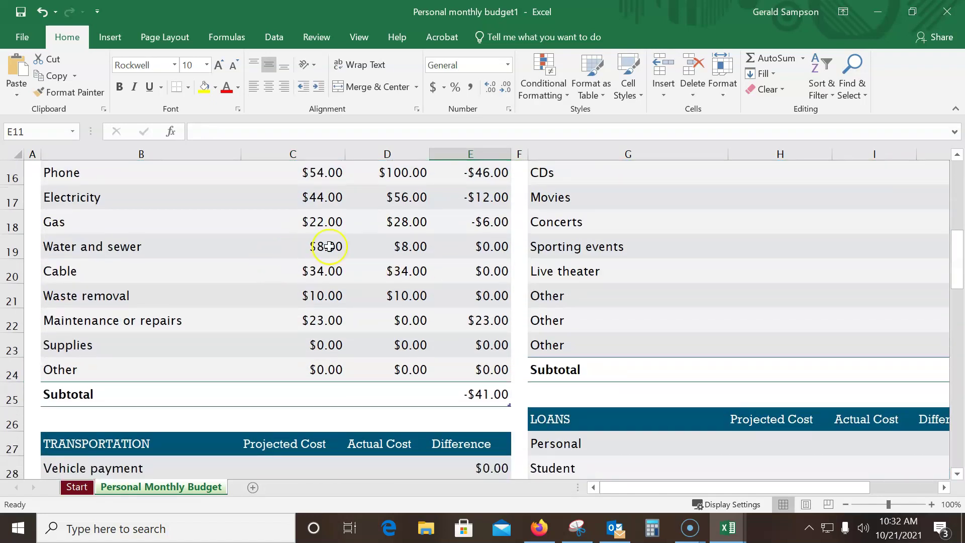
{"action": "scroll", "coordinate": [337, 246], "scroll_direction": "up", "scroll_amount": 1}
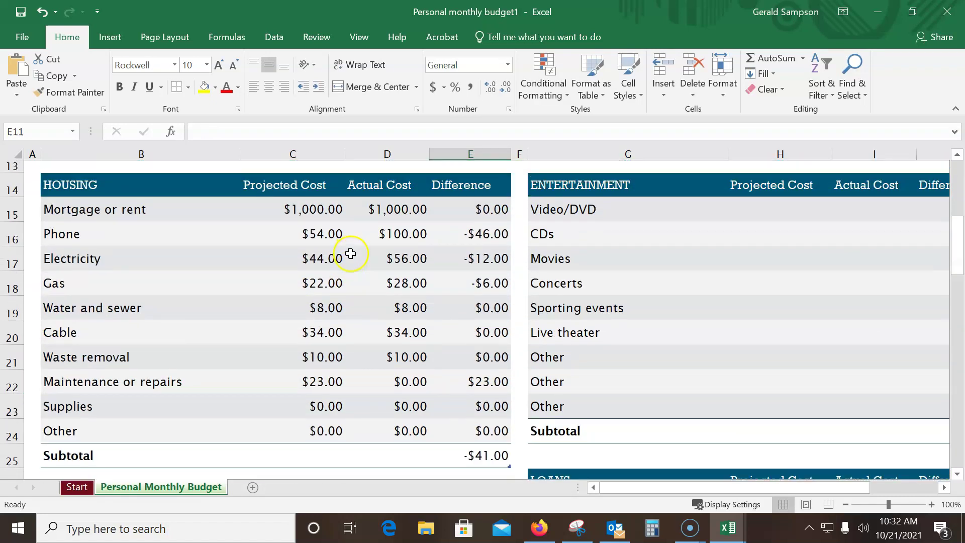
Step: Zoom the budget sheet out to 70%
{"action": "left_click", "coordinate": [604, 316]}
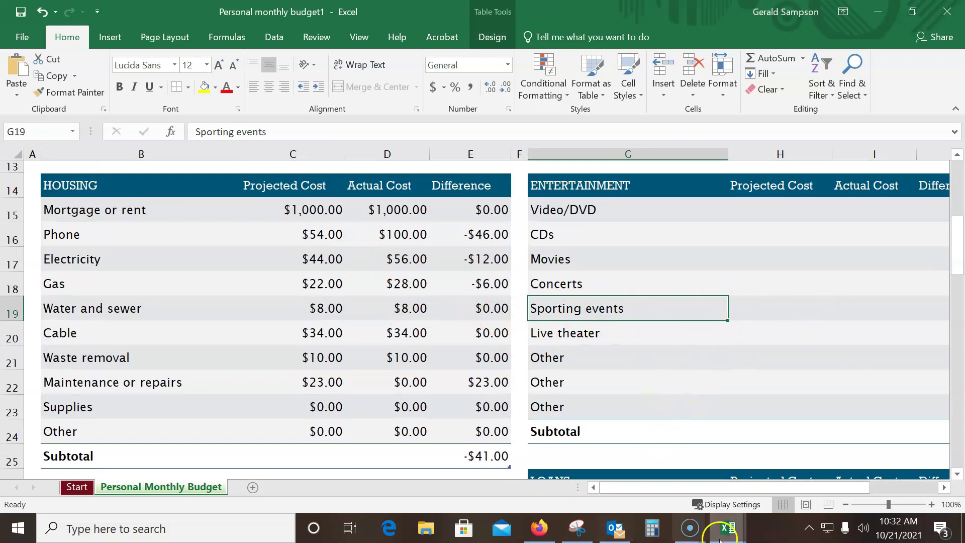
{"action": "left_click", "coordinate": [845, 504]}
{"action": "left_click", "coordinate": [846, 504]}
{"action": "left_click", "coordinate": [846, 504]}
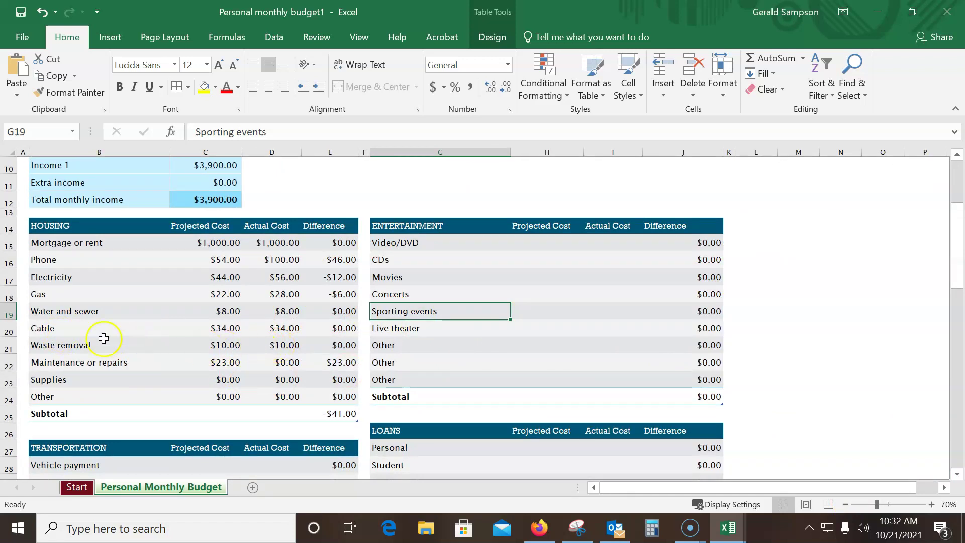
Step: Enter 0 for Cable's projected cost (C20) and actual cost (D20)
{"action": "left_click", "coordinate": [226, 329]}
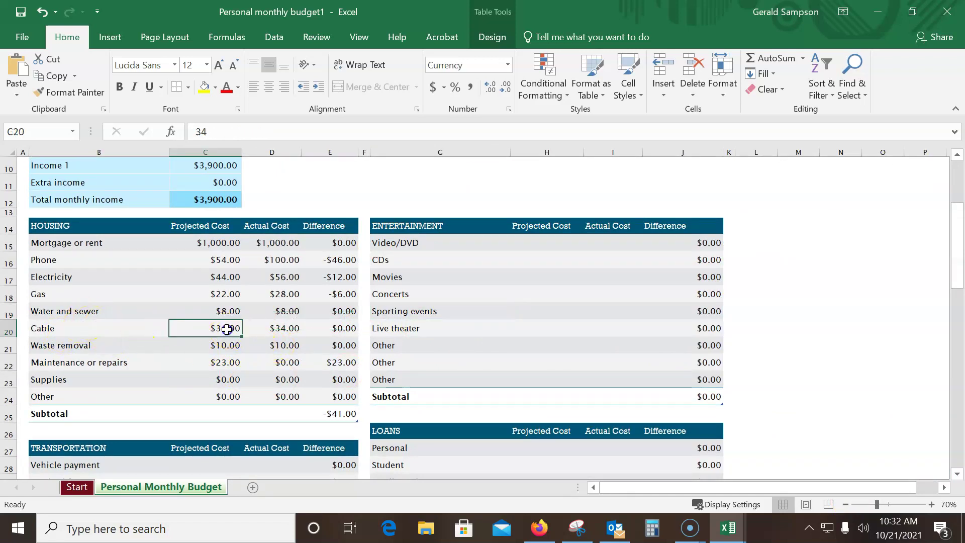
{"action": "type", "text": "0"}
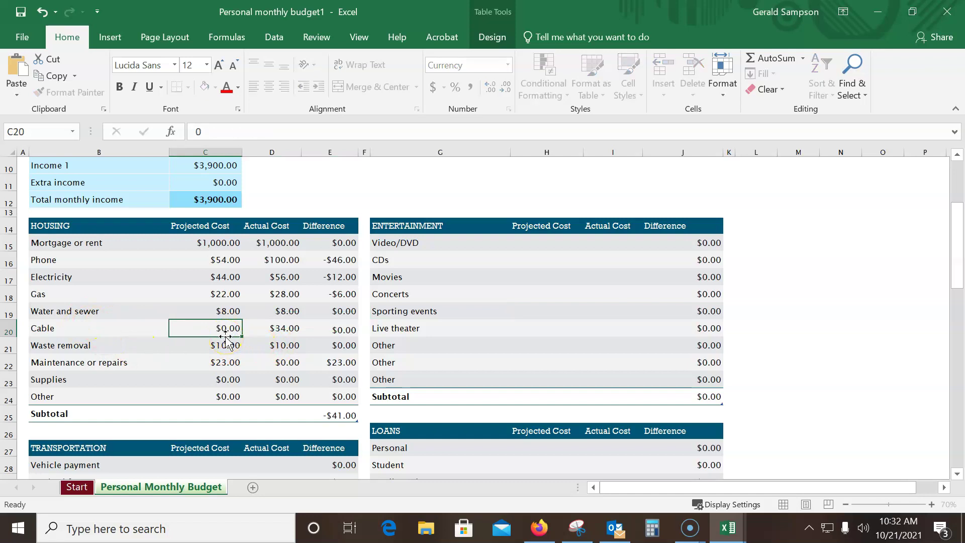
{"action": "key", "text": "Return"}
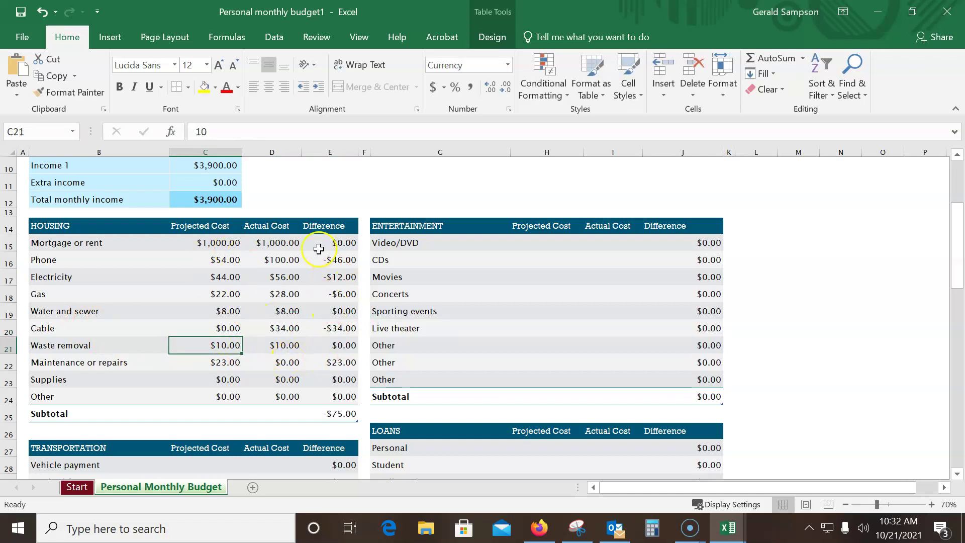
{"action": "left_click", "coordinate": [280, 330]}
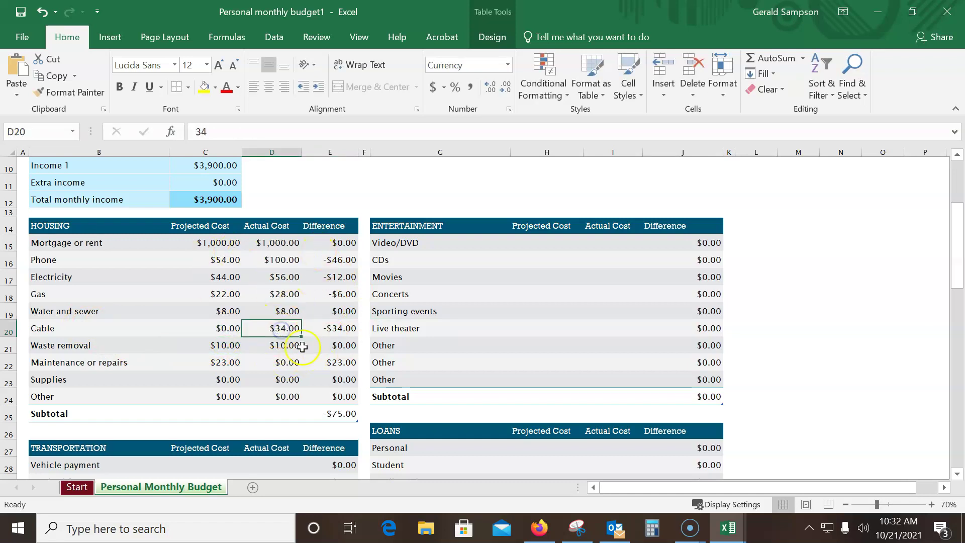
{"action": "type", "text": "0"}
{"action": "key", "text": "Return"}
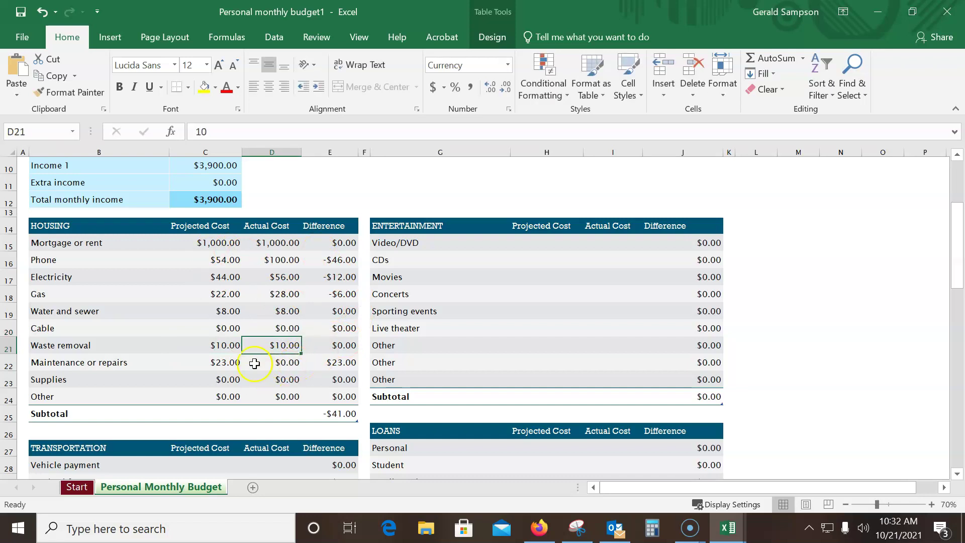
Step: Delete the GIFTS AND DONATIONS table rows
{"action": "scroll", "coordinate": [259, 332], "scroll_direction": "down", "scroll_amount": 2}
{"action": "scroll", "coordinate": [265, 302], "scroll_direction": "up", "scroll_amount": 5}
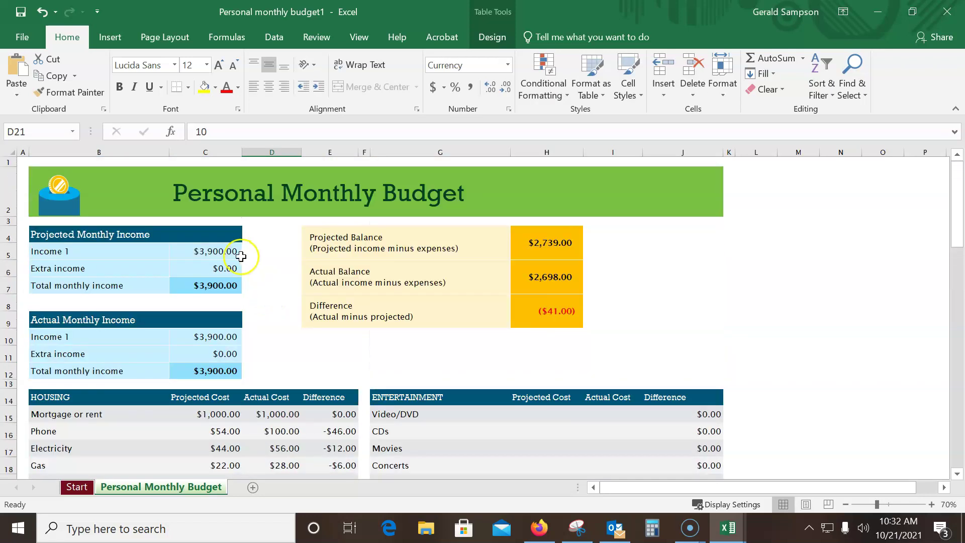
{"action": "scroll", "coordinate": [242, 257], "scroll_direction": "down", "scroll_amount": 12}
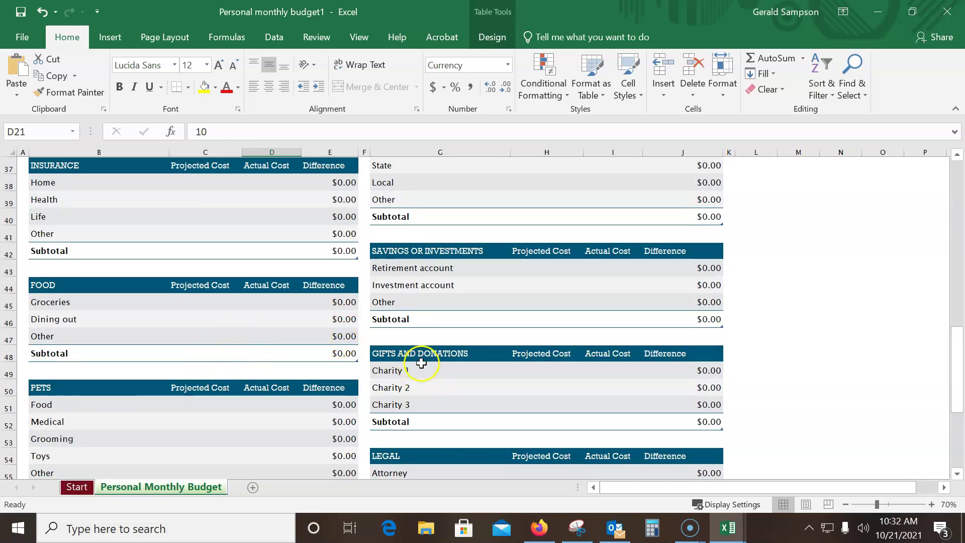
{"action": "left_click_drag", "start_coordinate": [384, 354], "coordinate": [718, 426]}
{"action": "right_click", "coordinate": [613, 387]}
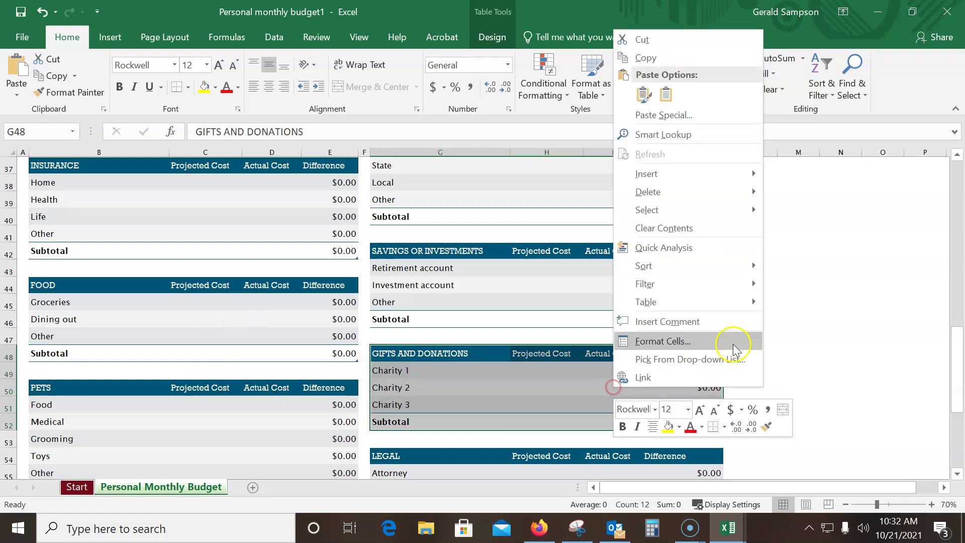
{"action": "left_click", "coordinate": [689, 190]}
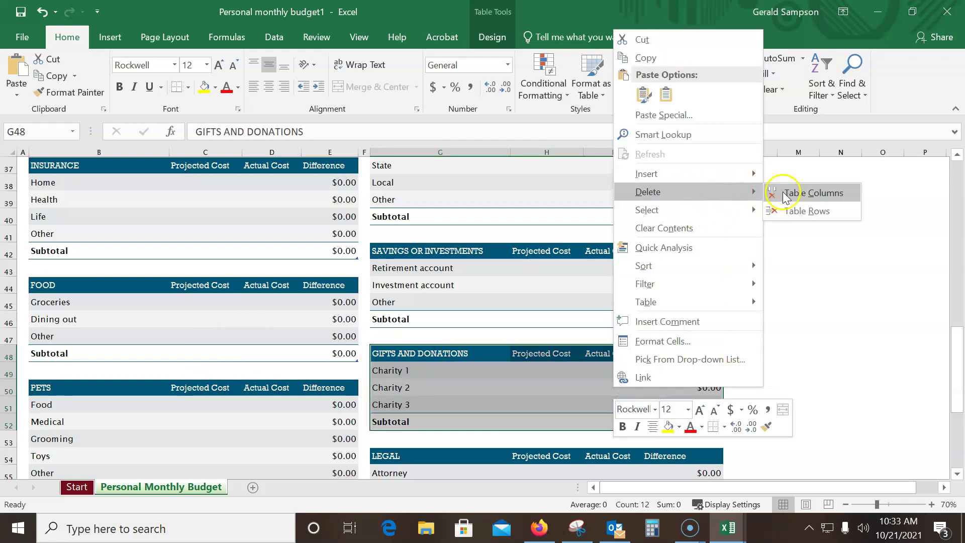
{"action": "left_click", "coordinate": [804, 210]}
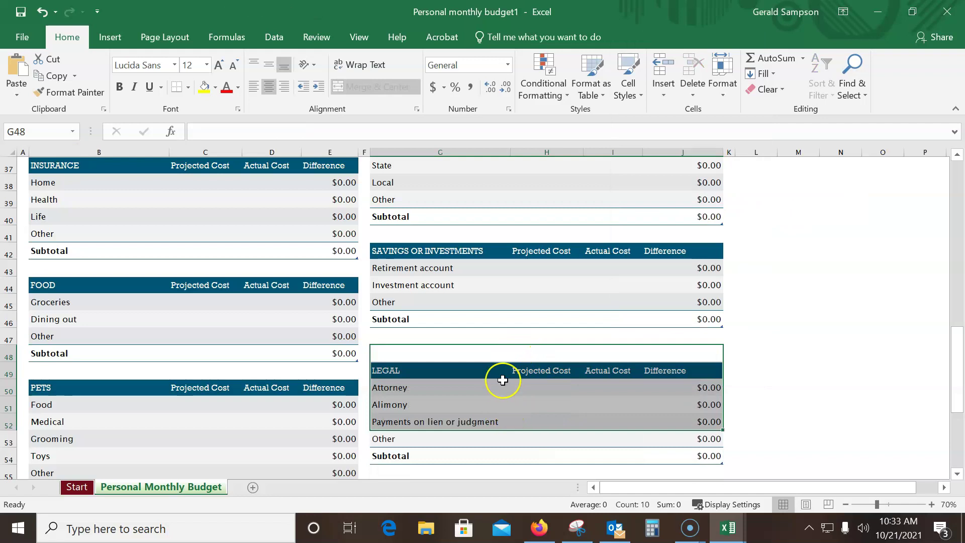
Step: Select the whole LEGAL table and delete its table rows
{"action": "scroll", "coordinate": [495, 380], "scroll_direction": "down", "scroll_amount": 2}
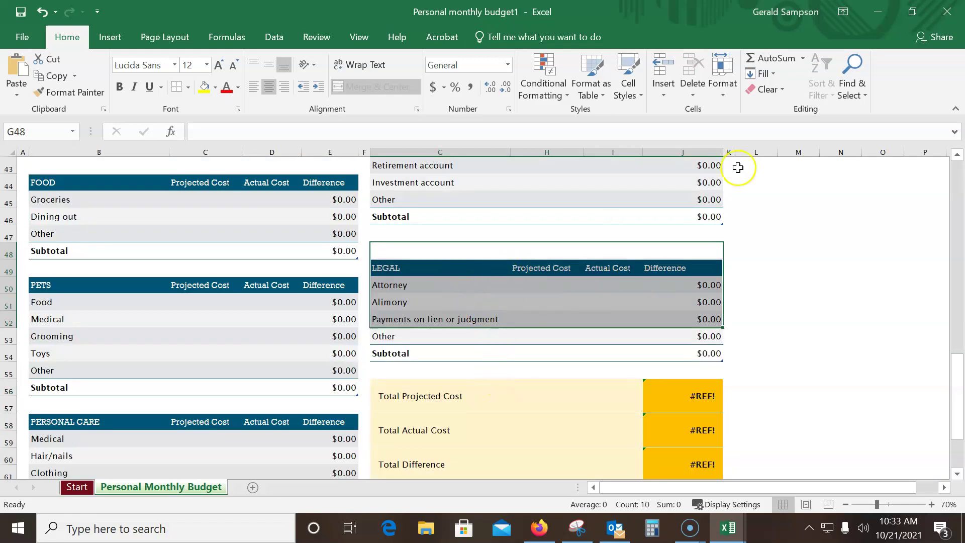
{"action": "left_click", "coordinate": [691, 90]}
{"action": "right_click", "coordinate": [586, 280]}
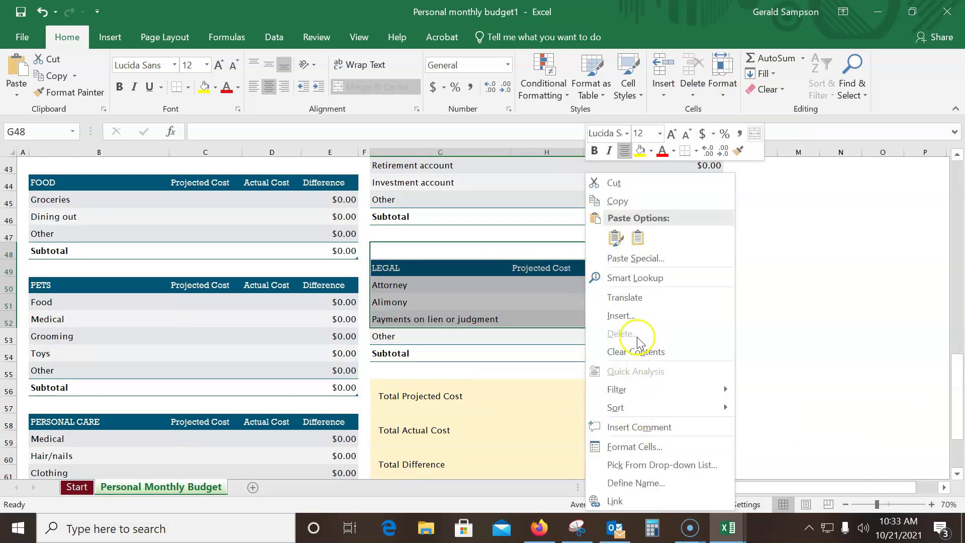
{"action": "left_click", "coordinate": [491, 352]}
{"action": "left_click", "coordinate": [459, 353]}
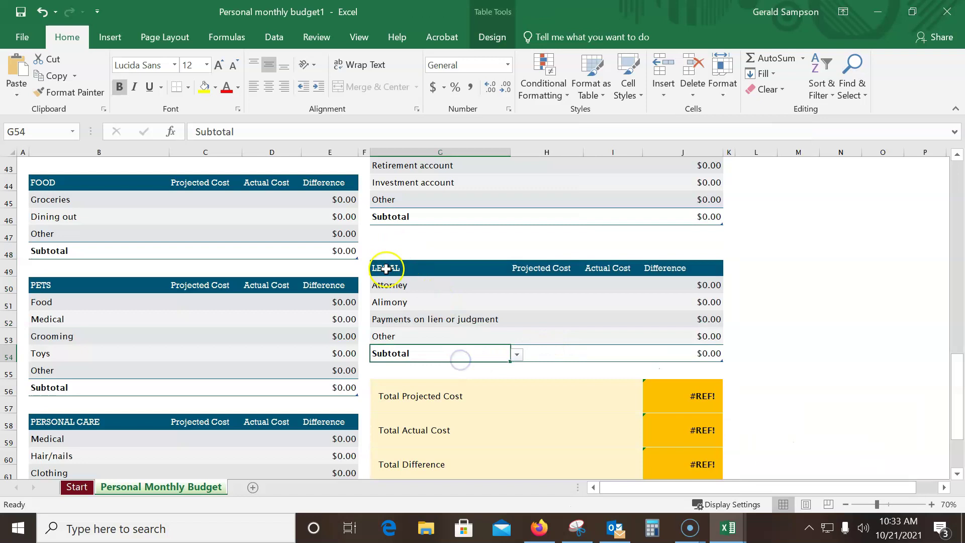
{"action": "left_click_drag", "start_coordinate": [382, 268], "coordinate": [612, 352]}
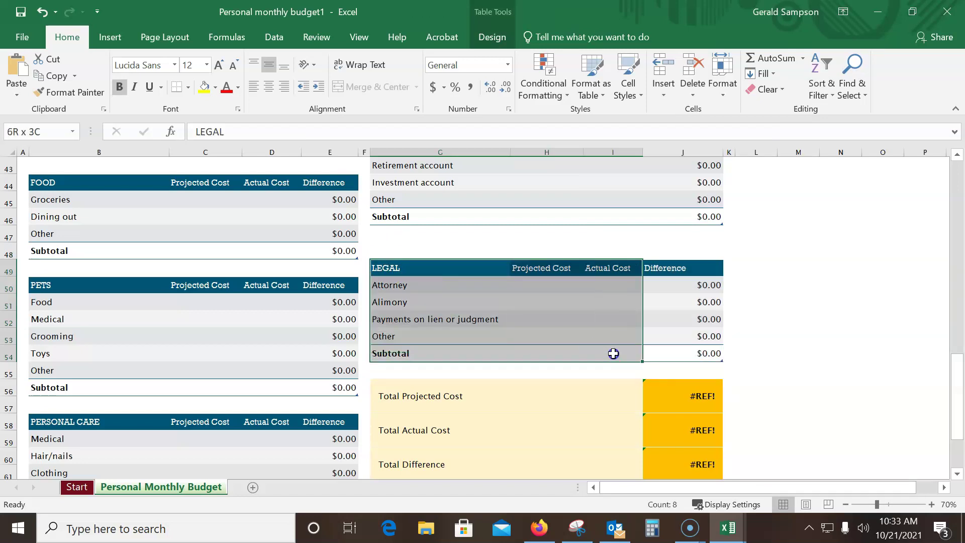
{"action": "left_click", "coordinate": [383, 267]}
{"action": "left_click_drag", "start_coordinate": [384, 267], "coordinate": [706, 352]}
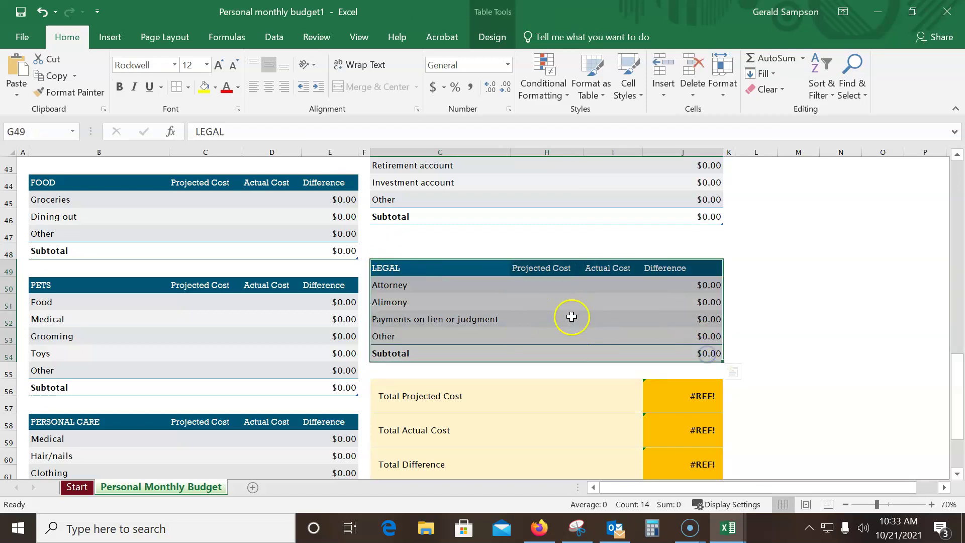
{"action": "right_click", "coordinate": [595, 312]}
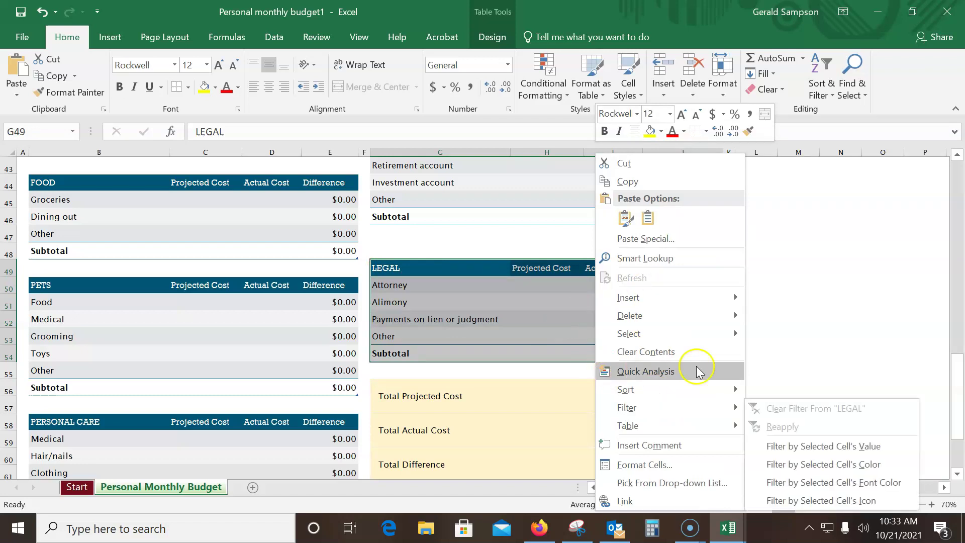
{"action": "mouse_move", "coordinate": [649, 322]}
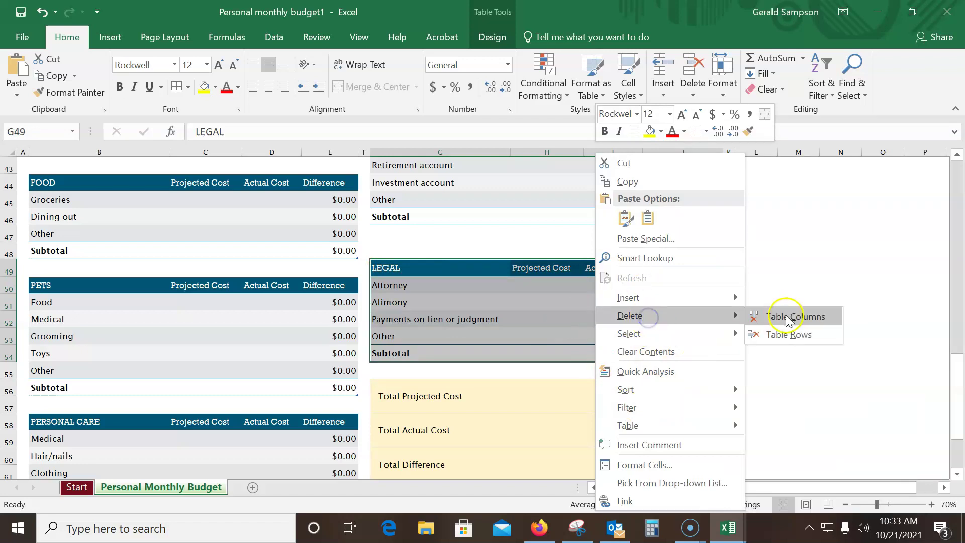
{"action": "left_click", "coordinate": [781, 334]}
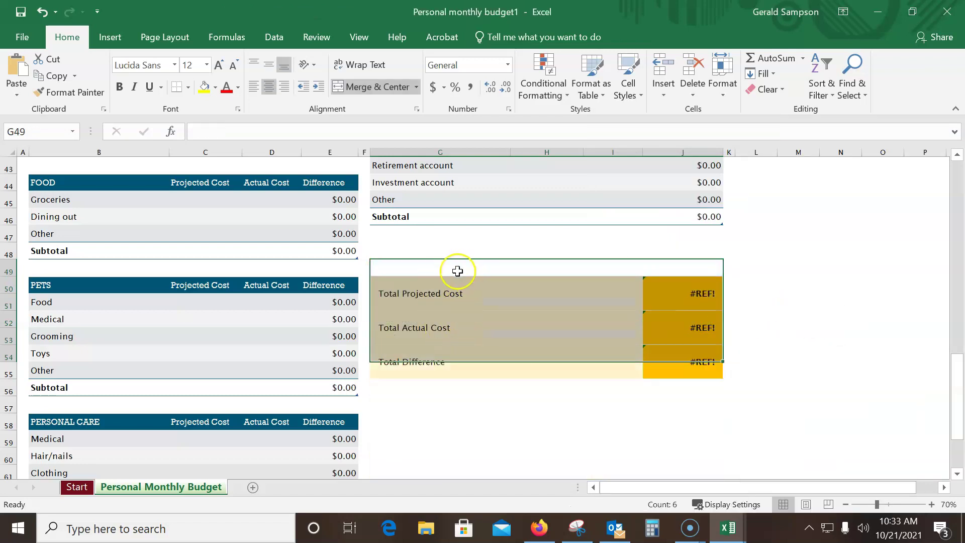
Step: Select the totals block and inspect the #REF! Total Projected Cost formula in J50
{"action": "left_click_drag", "start_coordinate": [449, 281], "coordinate": [667, 386]}
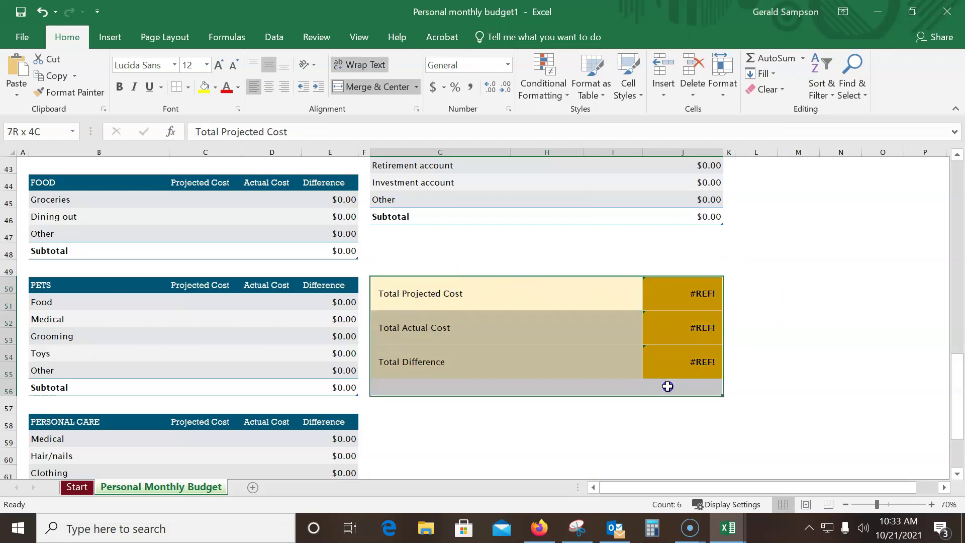
{"action": "left_click", "coordinate": [700, 295]}
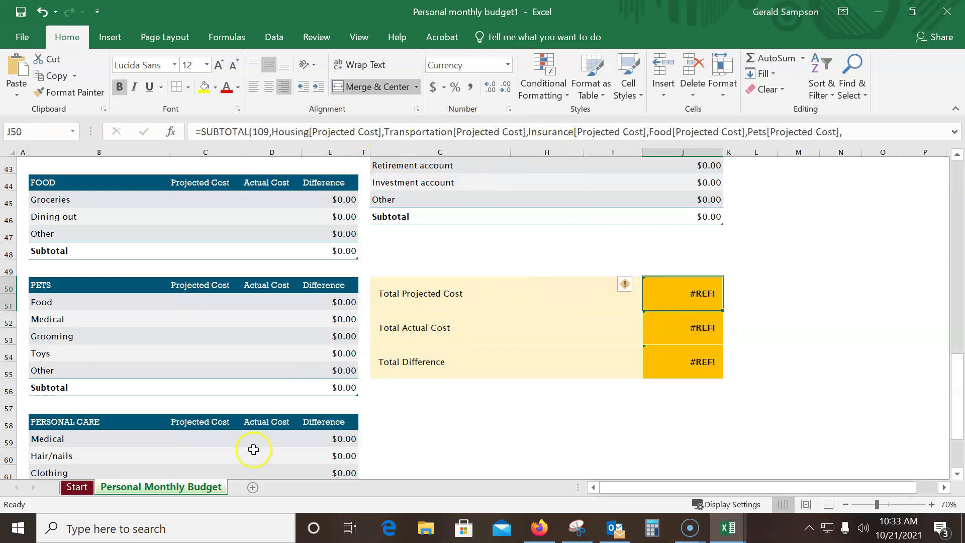
{"action": "scroll", "coordinate": [248, 236], "scroll_direction": "up", "scroll_amount": 3}
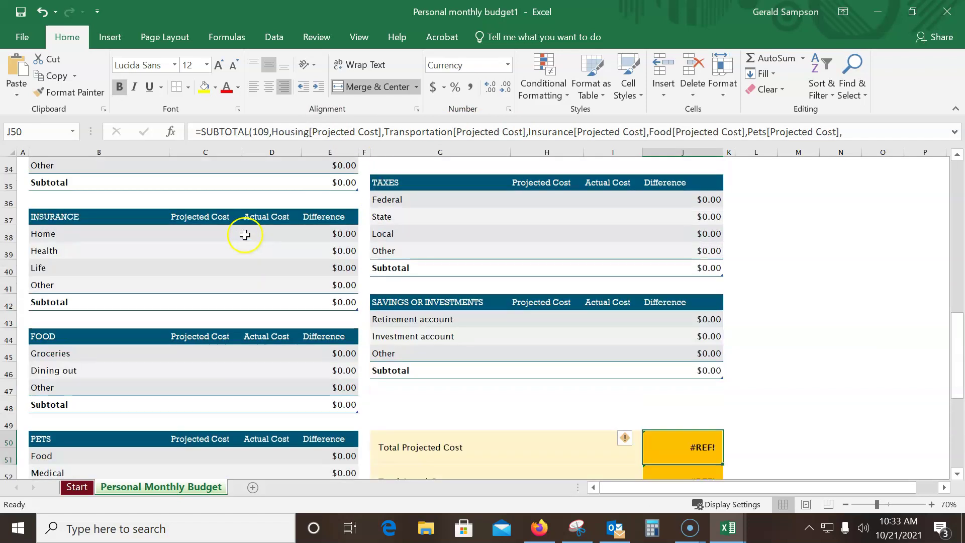
{"action": "scroll", "coordinate": [245, 235], "scroll_direction": "down", "scroll_amount": 3}
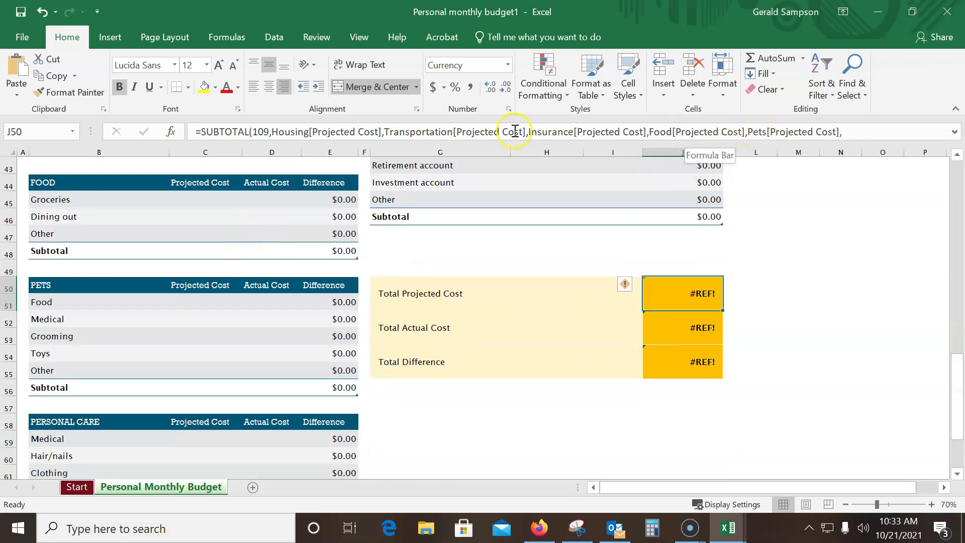
{"action": "scroll", "coordinate": [452, 316], "scroll_direction": "up", "scroll_amount": 2}
{"action": "scroll", "coordinate": [459, 306], "scroll_direction": "down", "scroll_amount": 6}
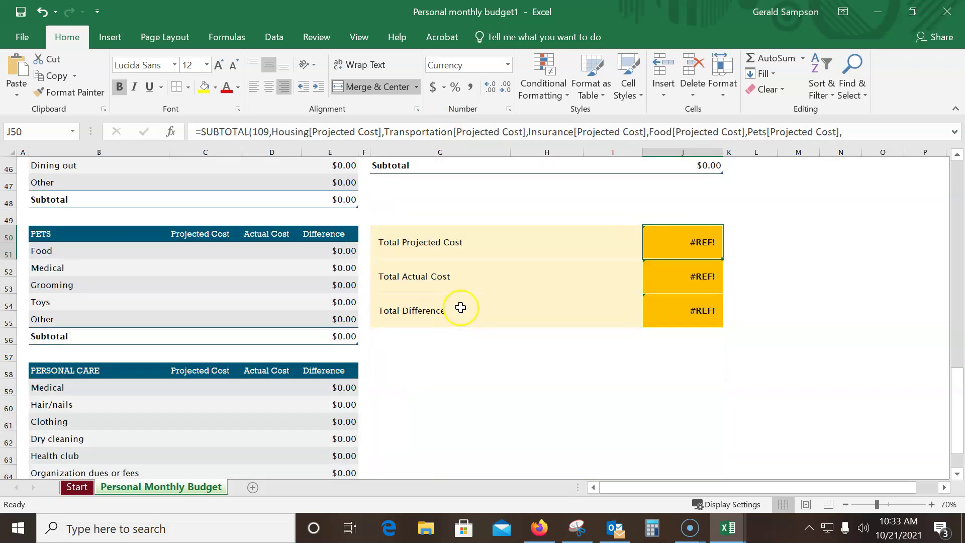
{"action": "scroll", "coordinate": [461, 307], "scroll_direction": "up", "scroll_amount": 5}
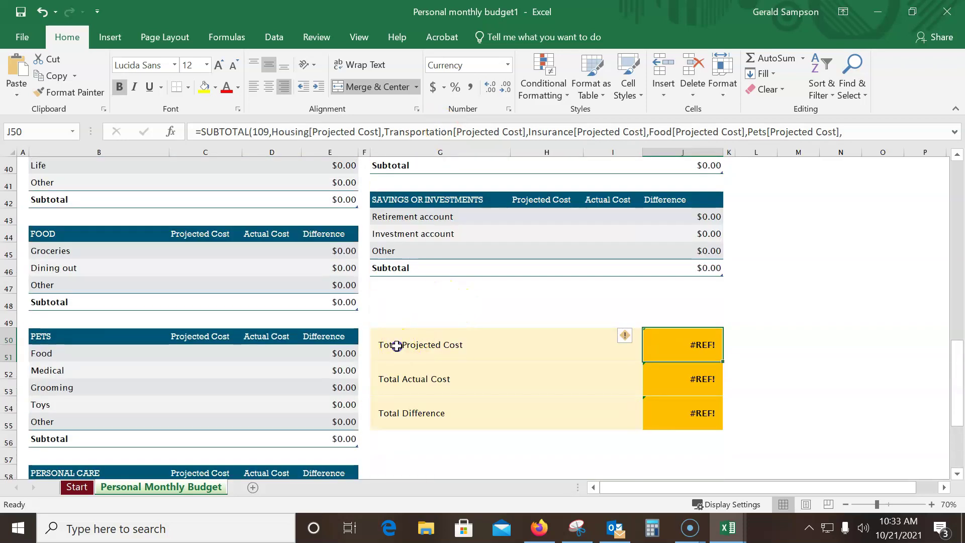
Step: Clear the totals block and delete its cells, shifting cells left
{"action": "left_click_drag", "start_coordinate": [390, 342], "coordinate": [668, 400]}
{"action": "key", "text": "Delete"}
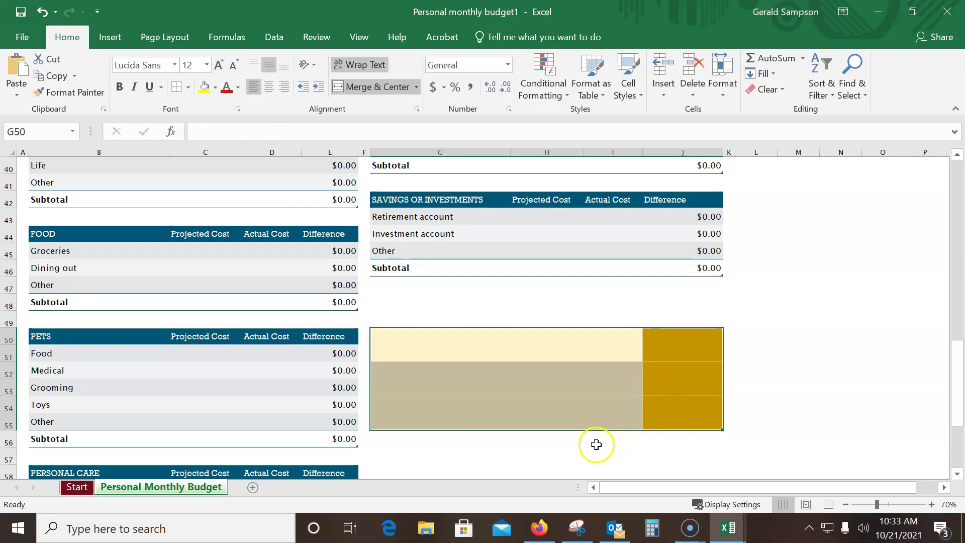
{"action": "right_click", "coordinate": [491, 364]}
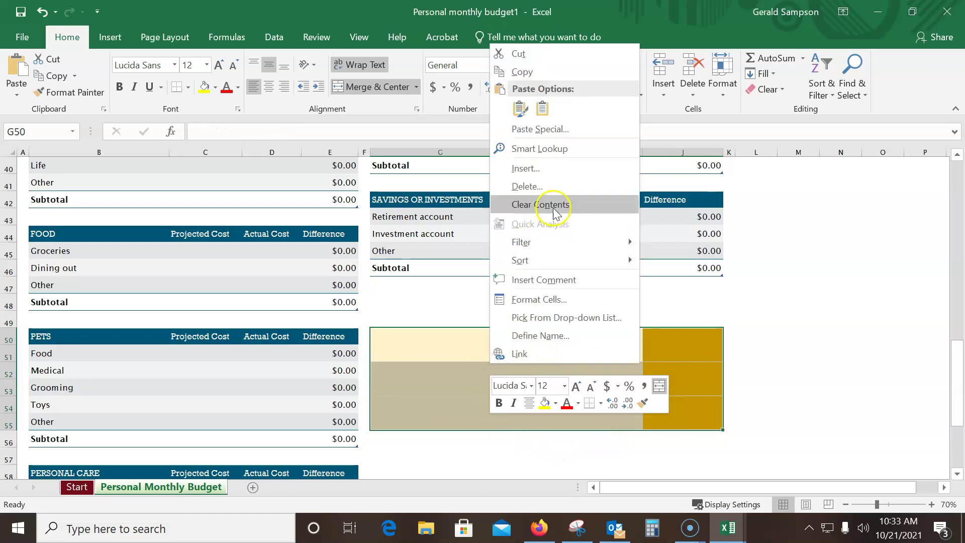
{"action": "left_click", "coordinate": [551, 190]}
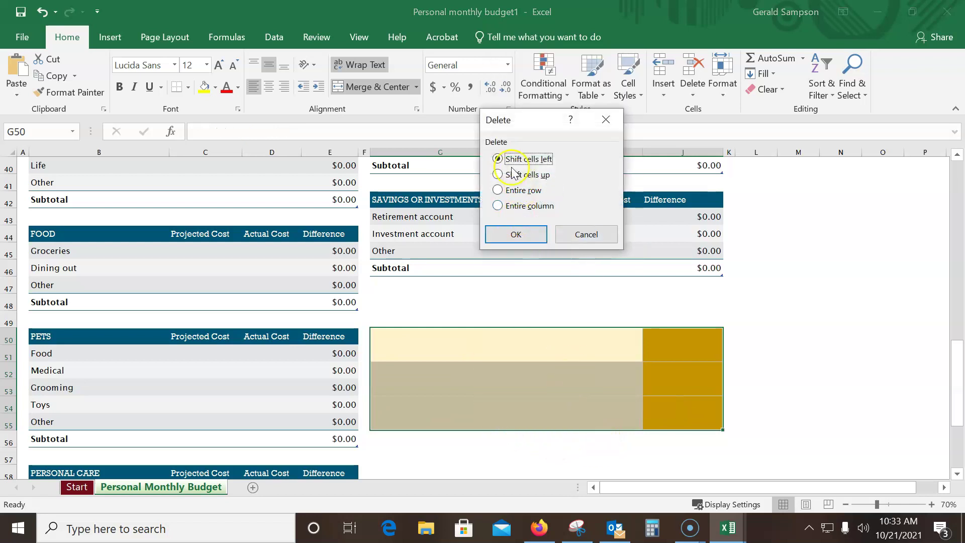
{"action": "left_click", "coordinate": [506, 234]}
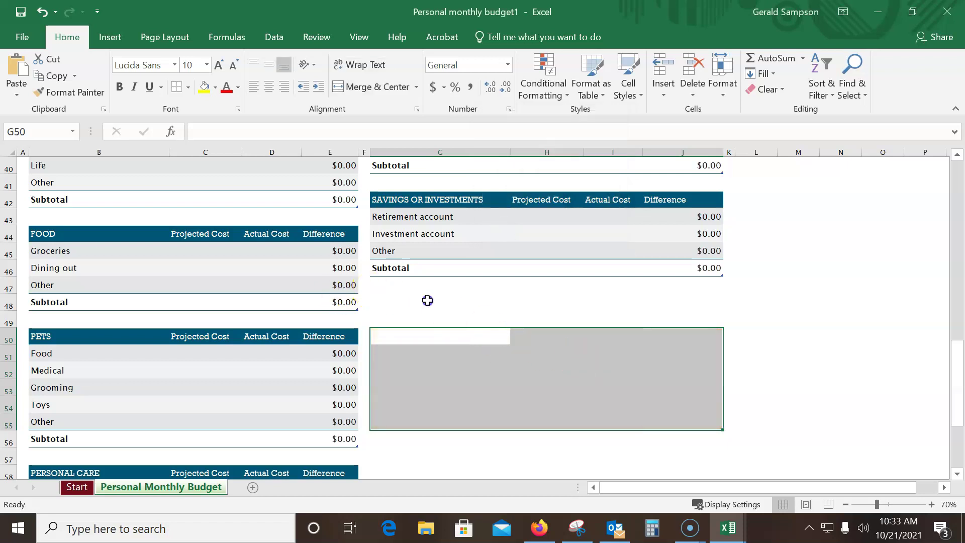
Step: Save the workbook as Personal monthly budget1 in ___Fall2021 > CS110 Homework
{"action": "scroll", "coordinate": [86, 164], "scroll_direction": "up", "scroll_amount": 6}
{"action": "left_click", "coordinate": [25, 34]}
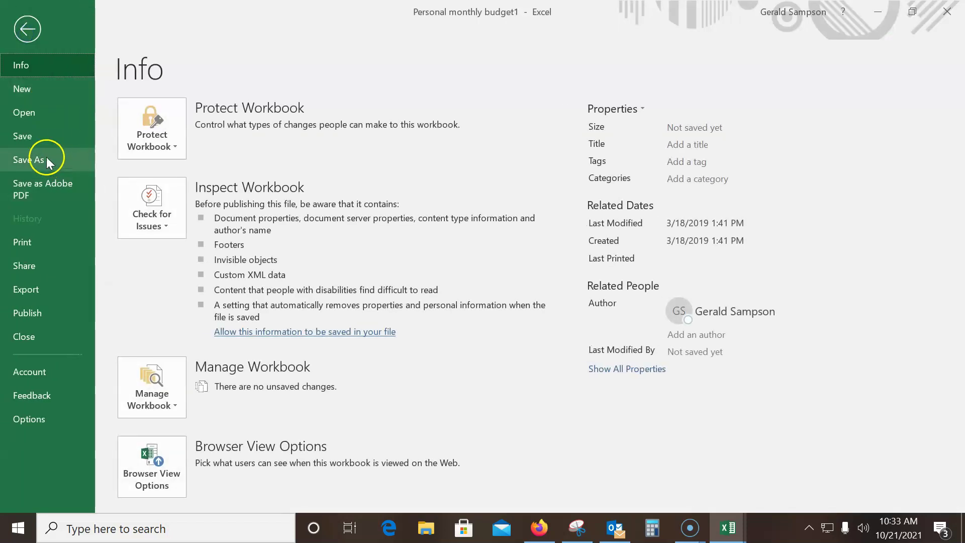
{"action": "left_click", "coordinate": [47, 158]}
{"action": "left_click", "coordinate": [177, 320]}
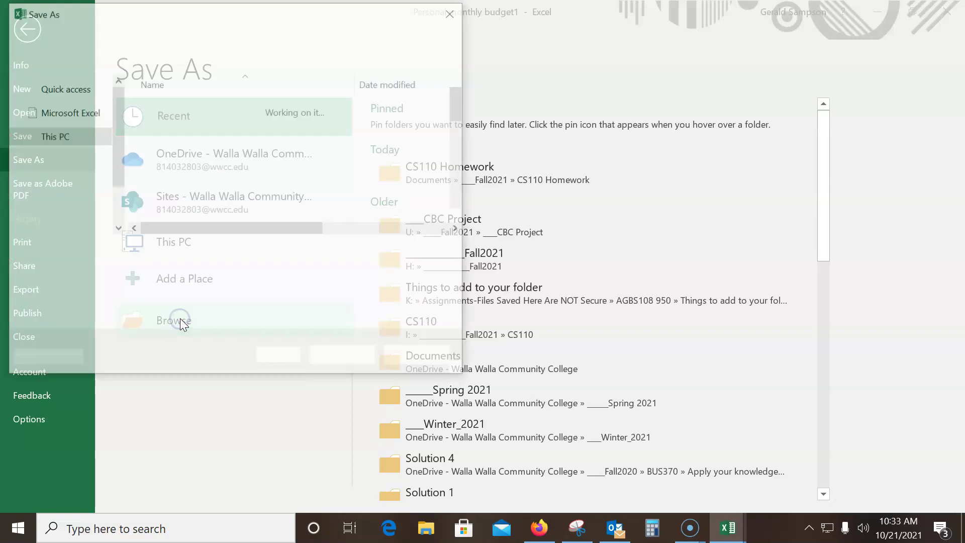
{"action": "double_click", "coordinate": [190, 101]}
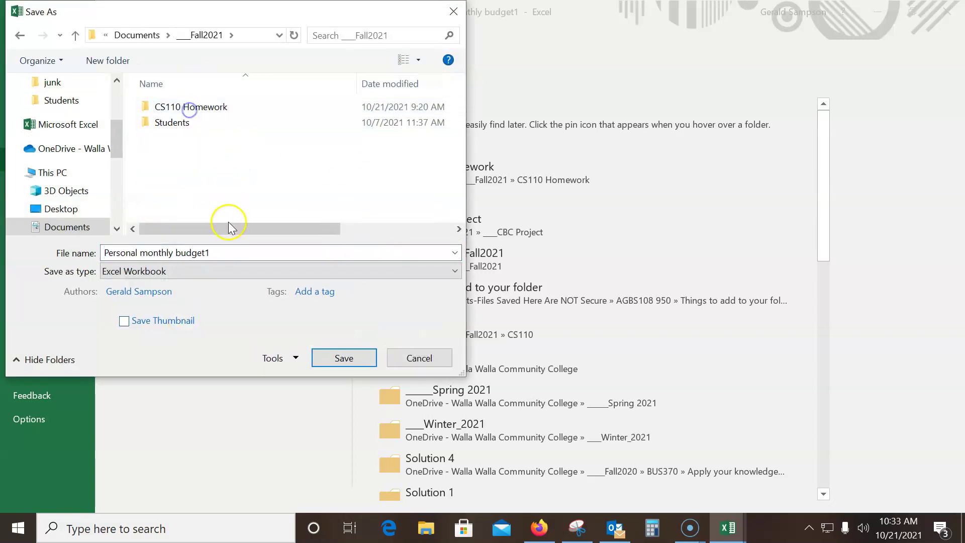
{"action": "double_click", "coordinate": [209, 106]}
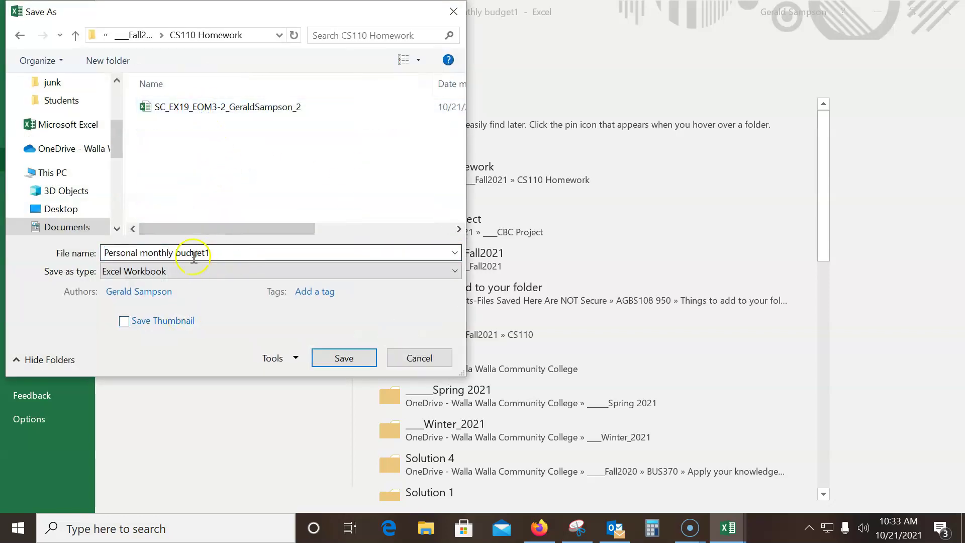
{"action": "left_click", "coordinate": [338, 359]}
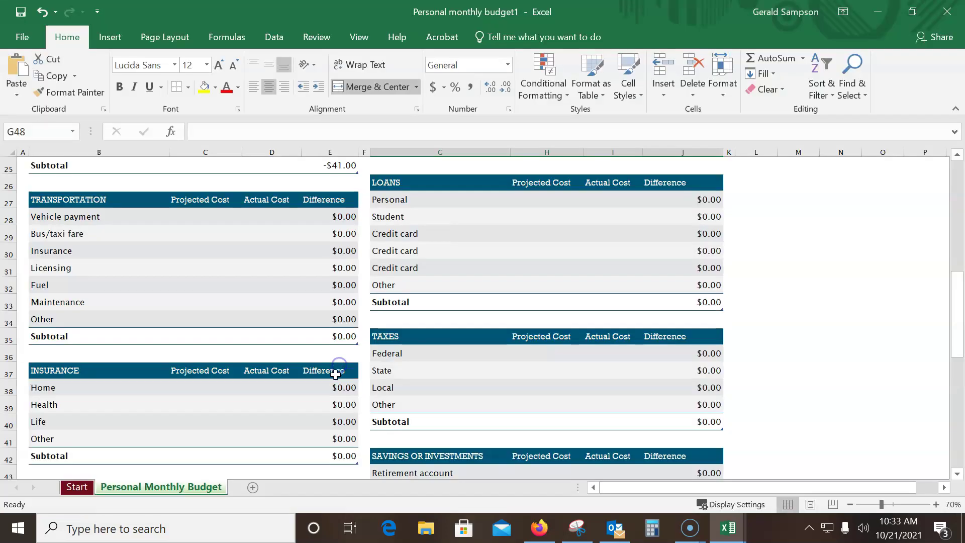
Step: Close Excel and reply 'I liked charts for visualizing stuff.', correcting 'vizualing' to 'visualizing'
{"action": "left_click", "coordinate": [948, 13]}
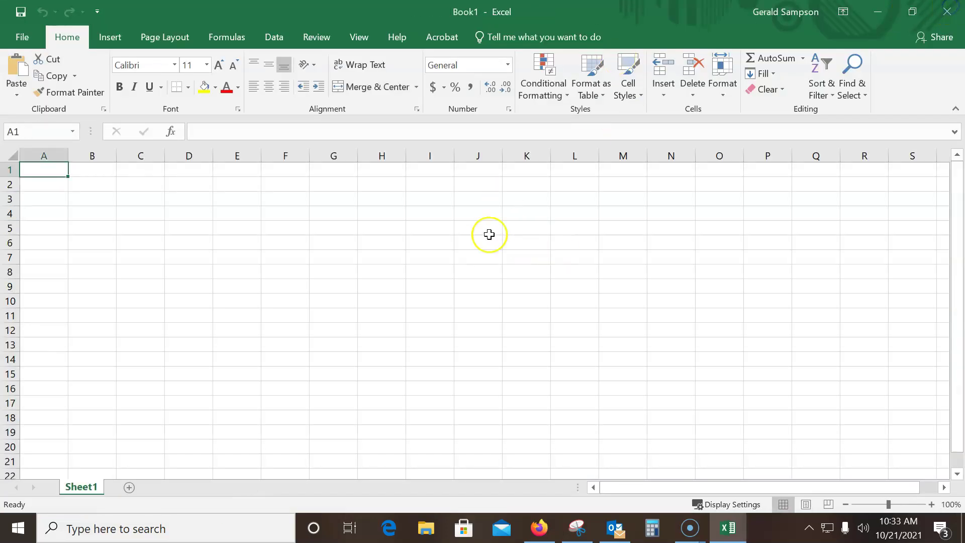
{"action": "left_click", "coordinate": [948, 13]}
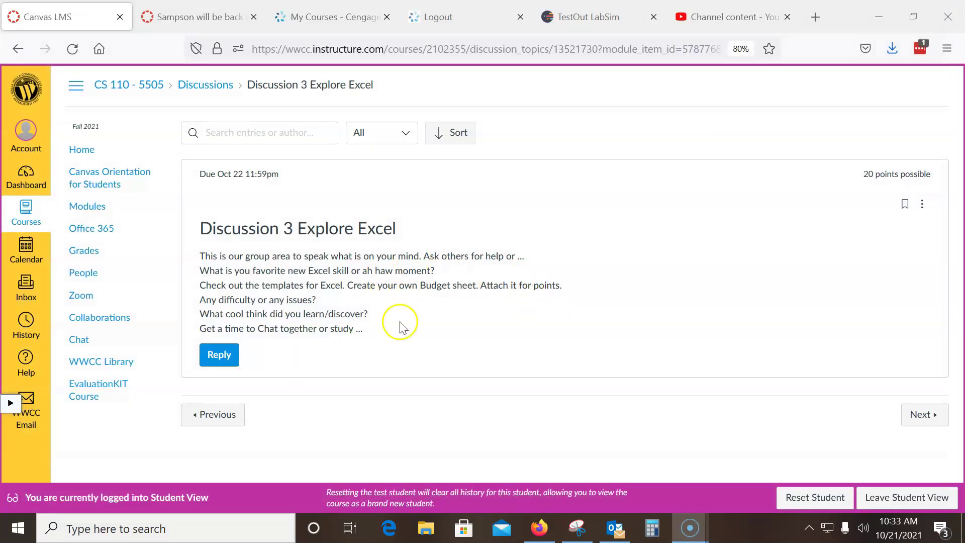
{"action": "left_click", "coordinate": [219, 355]}
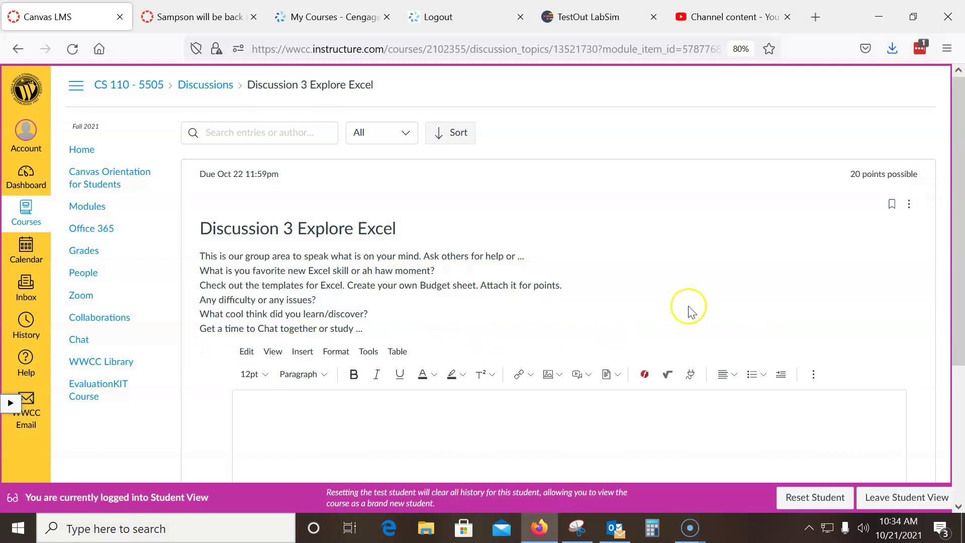
{"action": "left_click", "coordinate": [308, 285]}
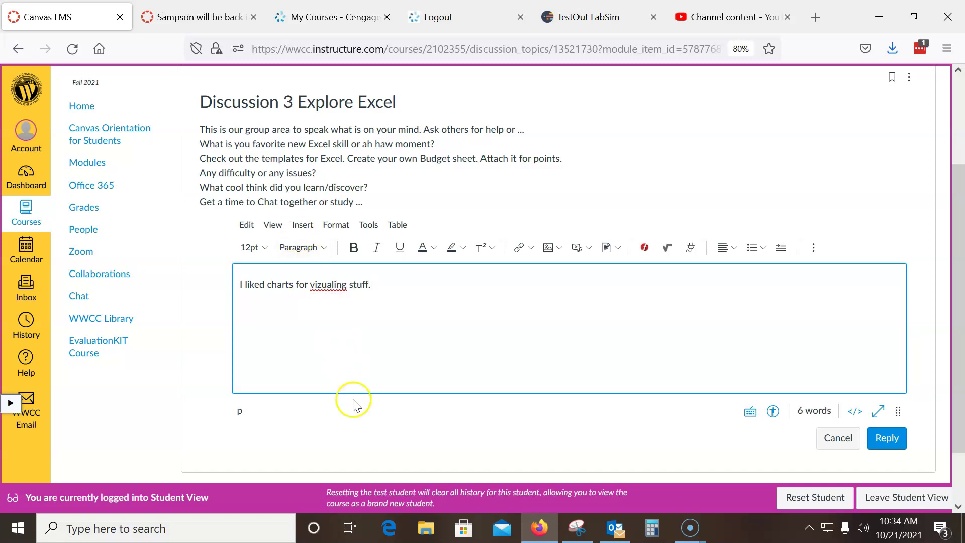
{"action": "right_click", "coordinate": [326, 283]}
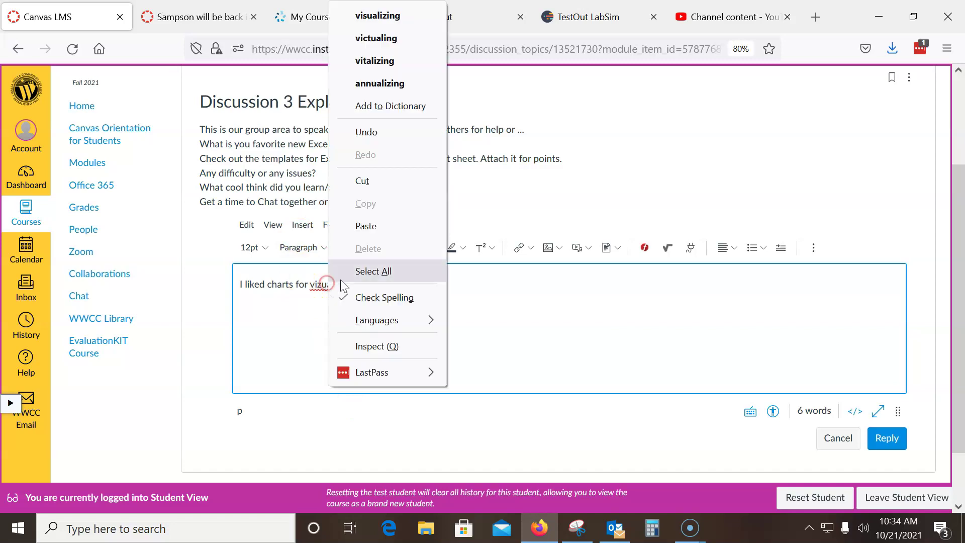
{"action": "left_click", "coordinate": [430, 19]}
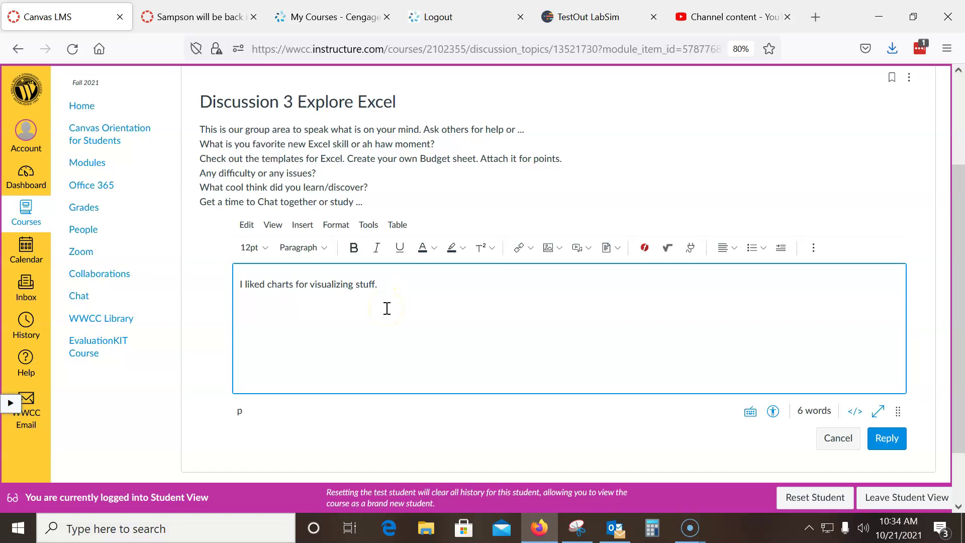
Step: Add sentences about the IF function not working, catching COVID, and learning goal seek, fixing typos
{"action": "type", "text": "My haw moment was not getting if fu"}
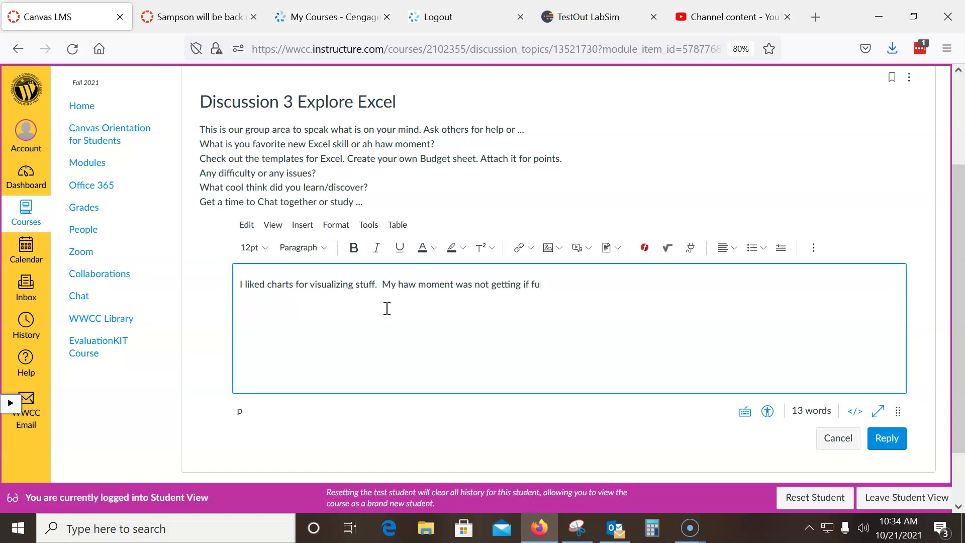
{"action": "type", "text": "nction to work "}
{"action": "type", "text": "prope"}
{"action": "type", "text": "tly"}
{"action": "key", "text": "BackSpace"}
{"action": "key", "text": "BackSpace"}
{"action": "key", "text": "BackSpace"}
{"action": "type", "text": "rly"}
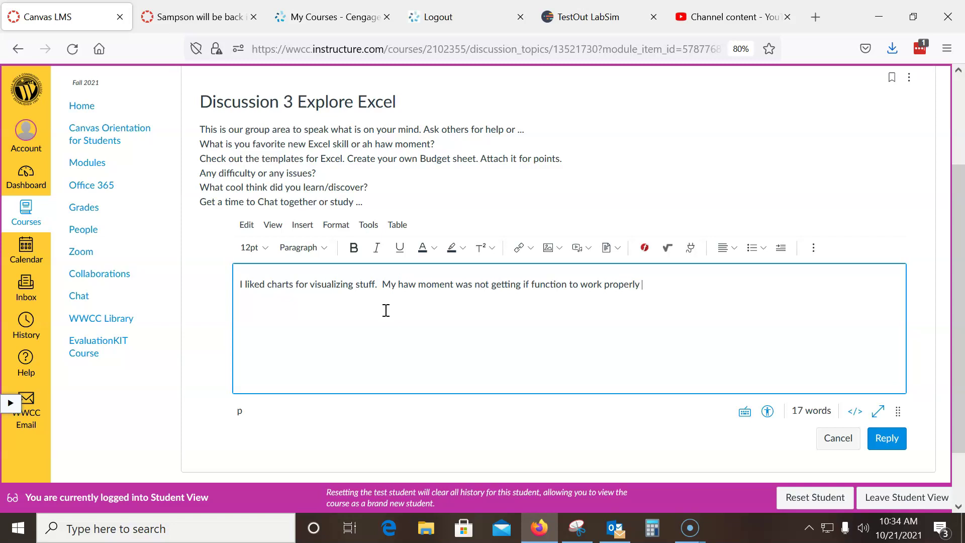
{"action": "type", "text": " still working on i.t"}
{"action": "key", "text": "BackSpace"}
{"action": "key", "text": "BackSpace"}
{"action": "type", "text": "t."}
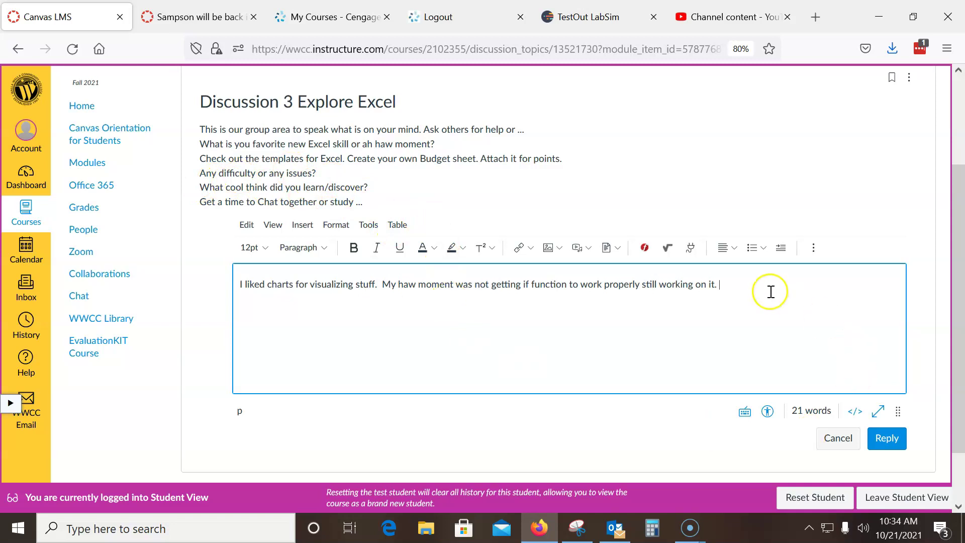
{"action": "type", "text": " That you get sick if you ca"}
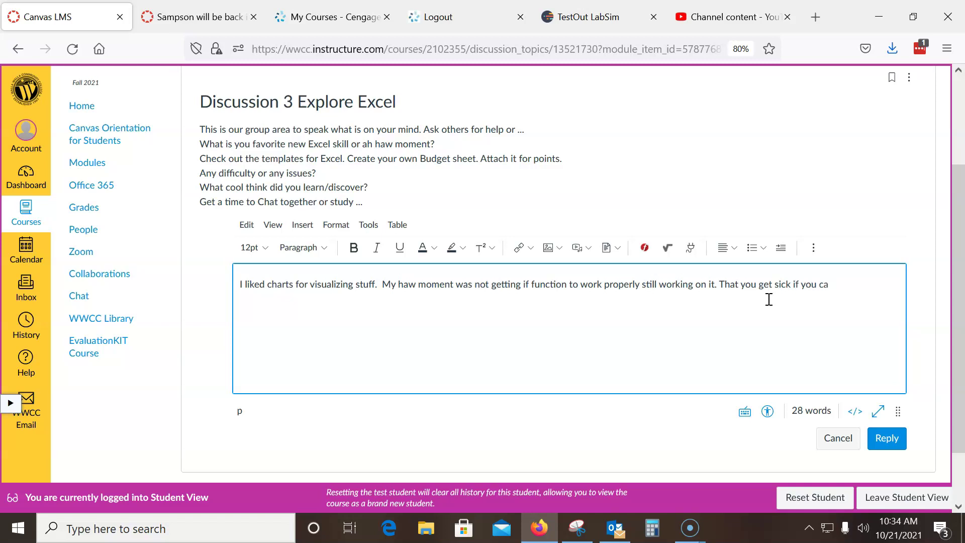
{"action": "type", "text": "tch COVID. In Excel I l"}
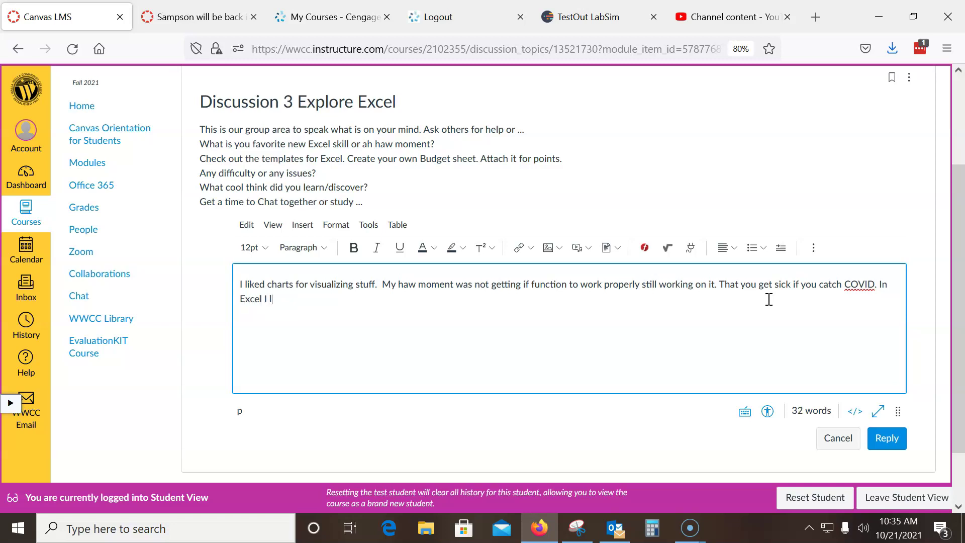
{"action": "type", "text": "earned soo"}
{"action": "key", "text": "BackSpace"}
{"action": "type", "text": "much like goal se"}
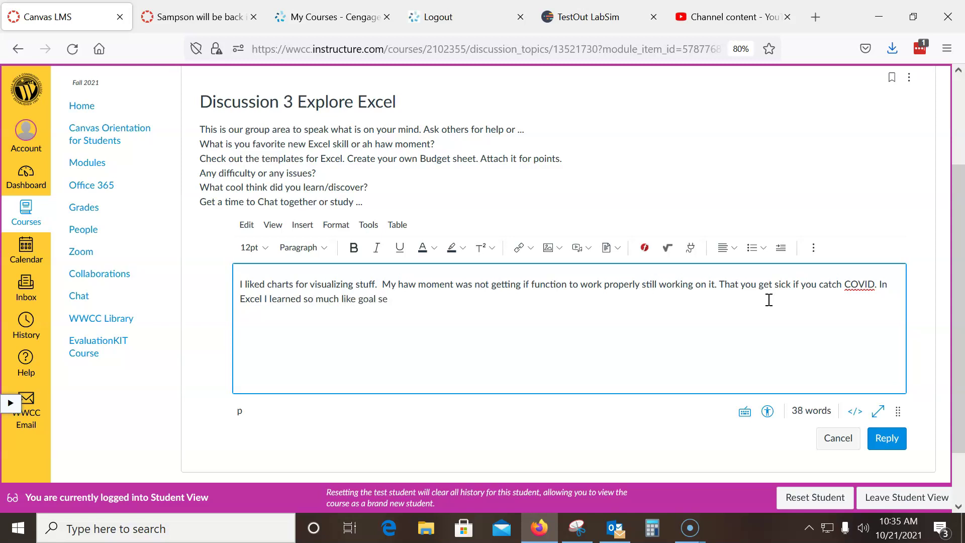
{"action": "type", "text": "ek."}
Step: Upload the Personal monthly budget1 workbook as a document link at the end of the reply
{"action": "left_click", "coordinate": [297, 225]}
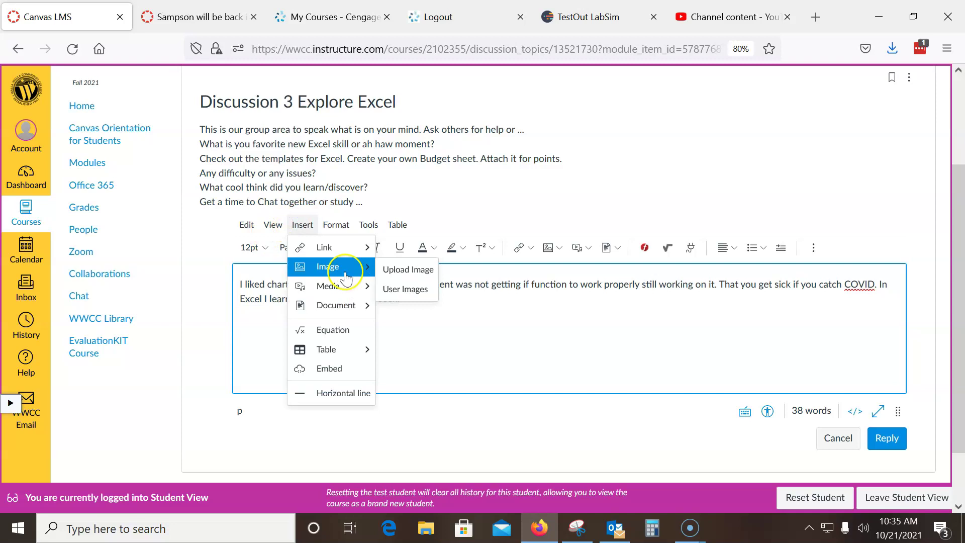
{"action": "mouse_move", "coordinate": [368, 316]}
{"action": "left_click", "coordinate": [431, 308]}
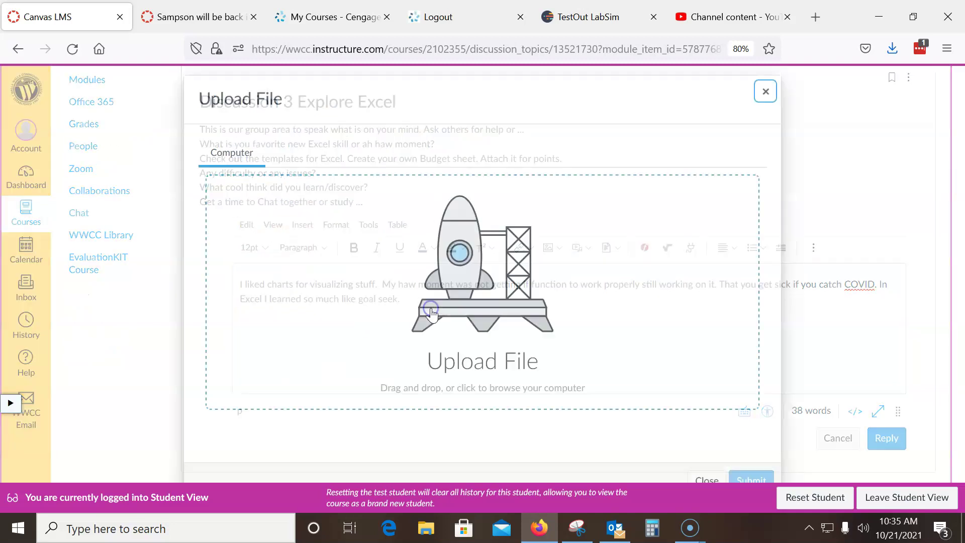
{"action": "left_click", "coordinate": [517, 305]}
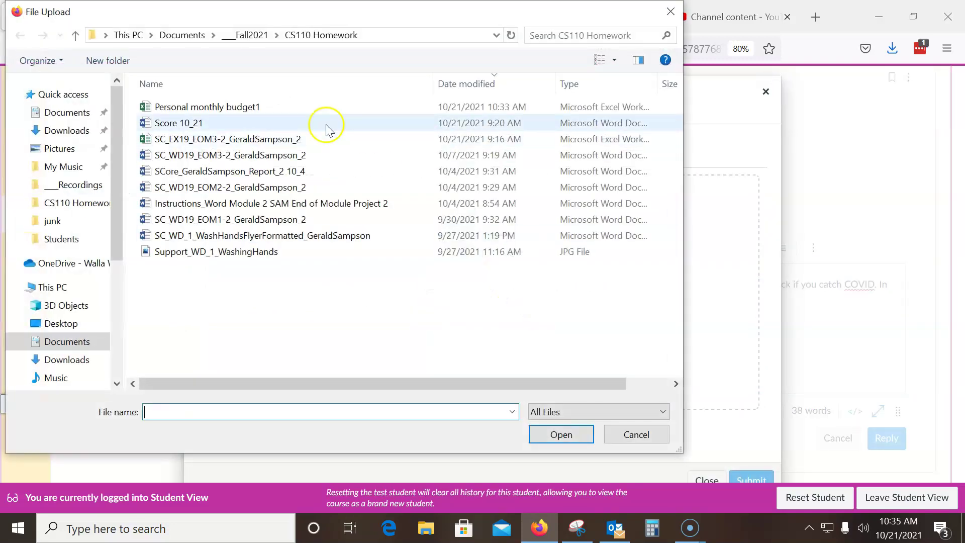
{"action": "double_click", "coordinate": [185, 106]}
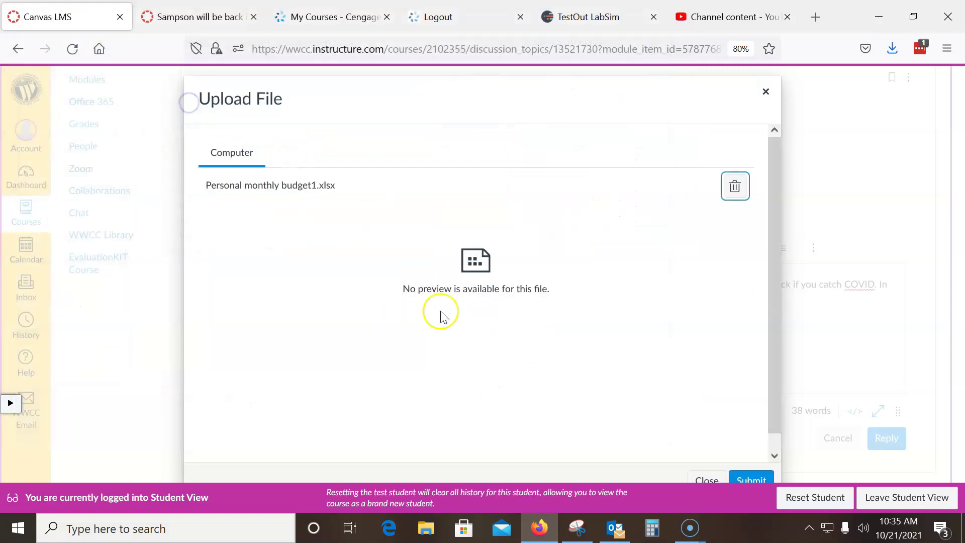
{"action": "left_click", "coordinate": [752, 480]}
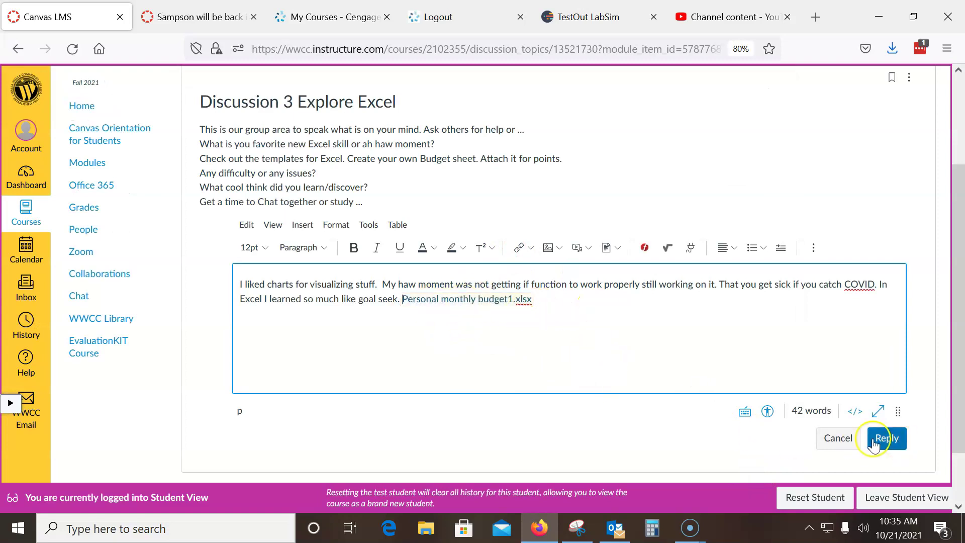
Step: Post the reply with the attached budget workbook, then switch to the Screencast-O-Matic window
{"action": "scroll", "coordinate": [583, 402], "scroll_direction": "down", "scroll_amount": 2}
{"action": "scroll", "coordinate": [828, 419], "scroll_direction": "up", "scroll_amount": 2}
{"action": "scroll", "coordinate": [855, 398], "scroll_direction": "down", "scroll_amount": 2}
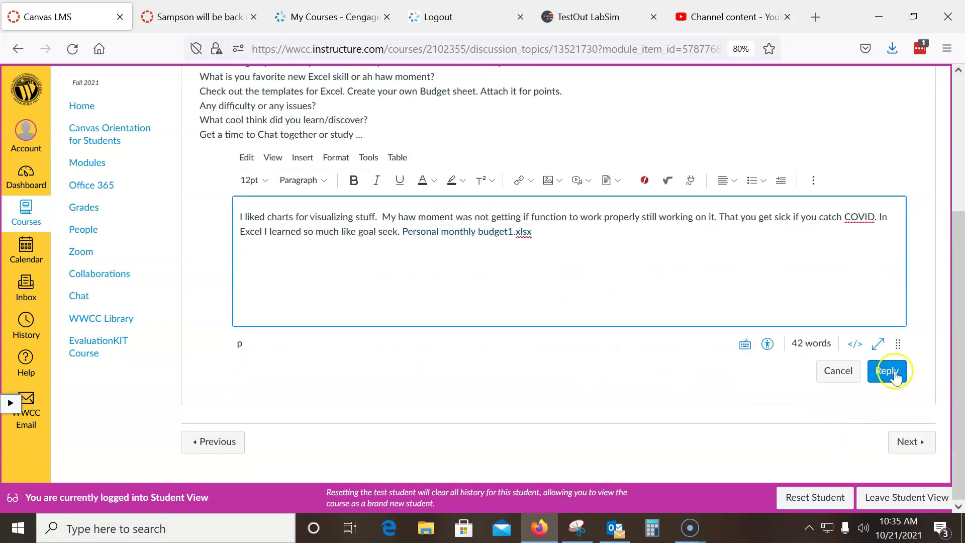
{"action": "left_click", "coordinate": [890, 371]}
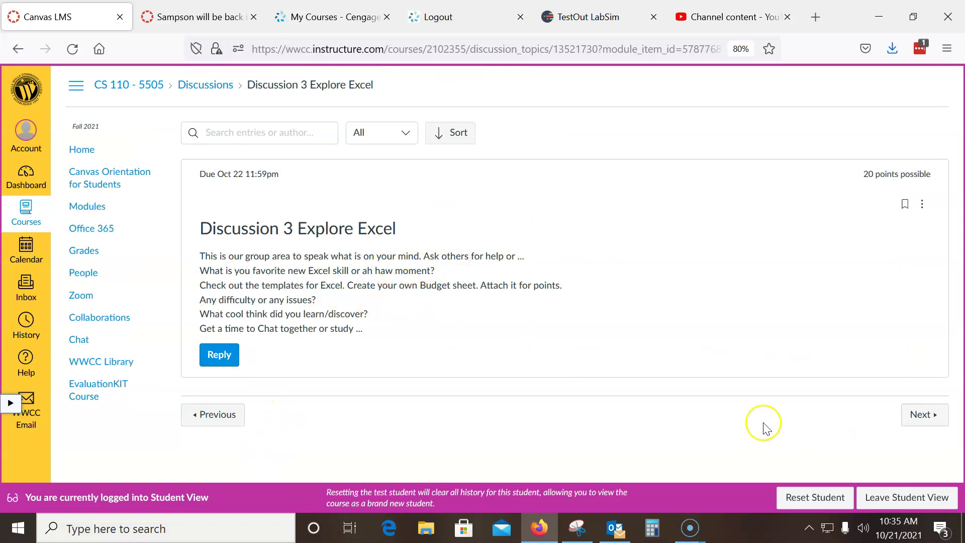
{"action": "mouse_move", "coordinate": [689, 527]}
{"action": "left_click", "coordinate": [683, 479]}
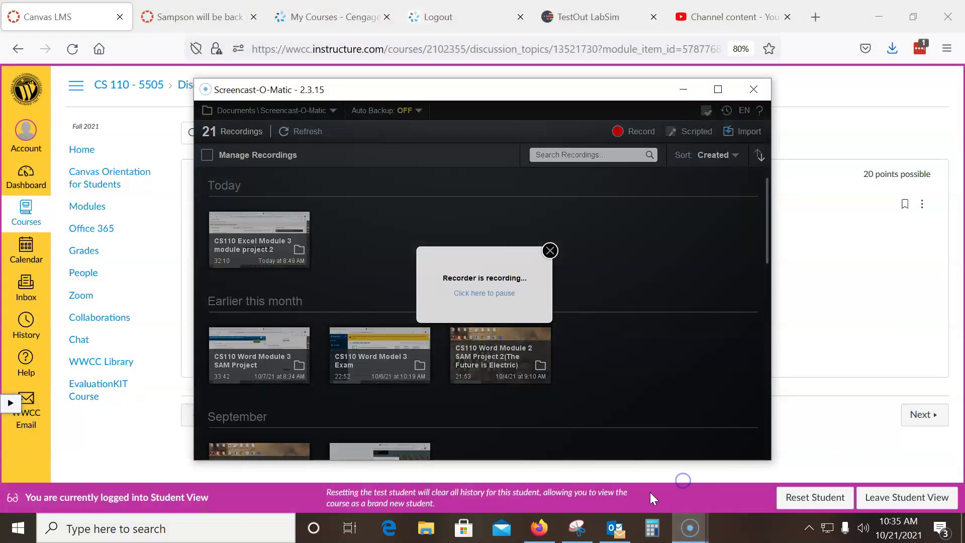